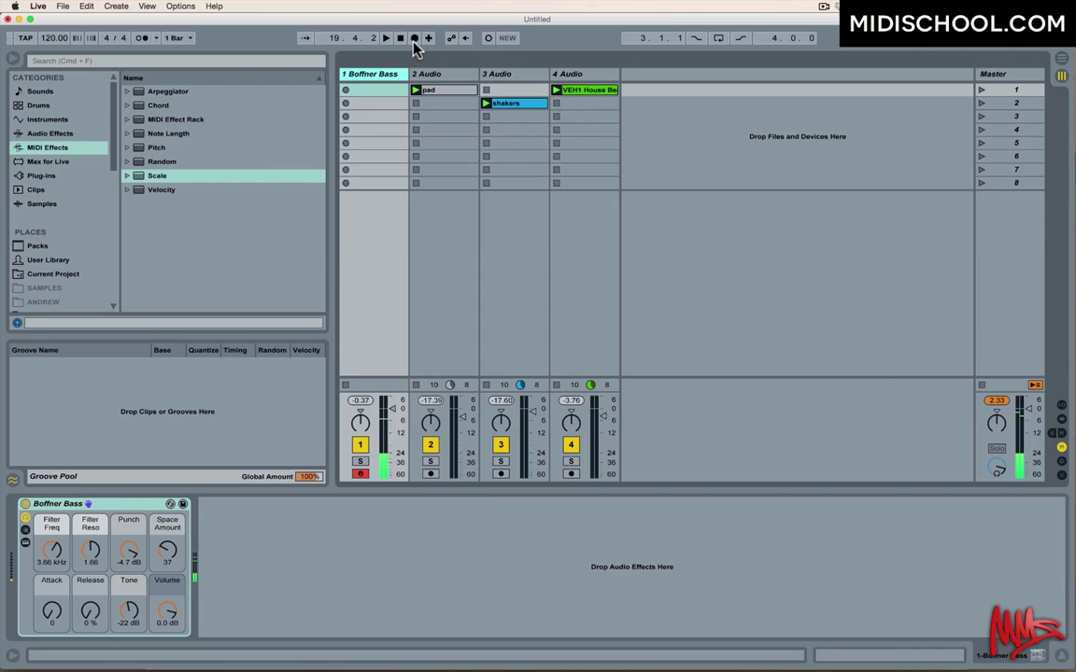
- Switch to the Virtual MIDI Piano Keyboard and play a chromatic run upward from A2 with the Boffner Bass
{"action": "key", "text": "super+Tab"}
{"action": "key", "text": "super+Tab"}
{"action": "key", "text": "super+Tab"}
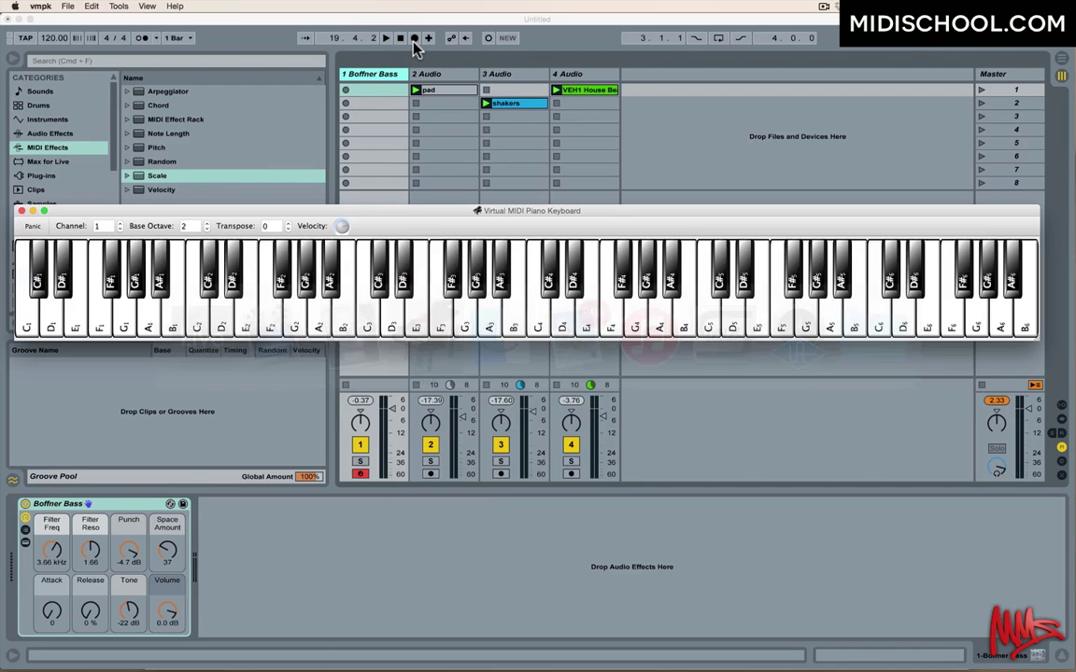
{"action": "key", "text": "n"}
{"action": "key", "text": "j"}
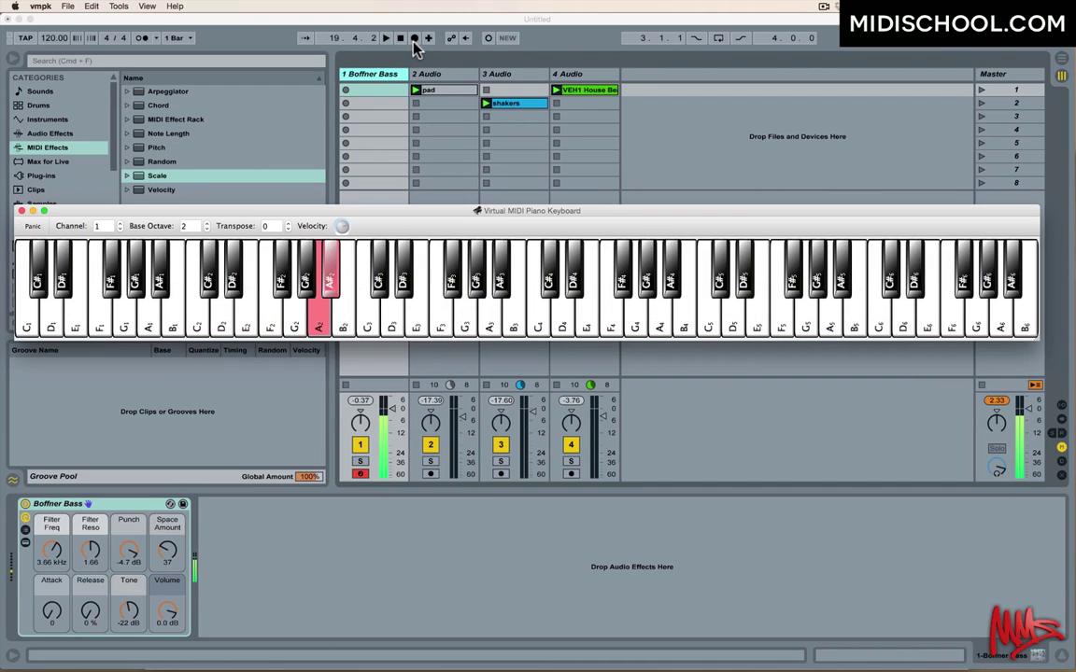
{"action": "key", "text": "q"}
{"action": "key", "text": "2"}
{"action": "key", "text": "3"}
{"action": "key", "text": "e"}
{"action": "key", "text": "r"}
{"action": "key", "text": "5"}
{"action": "key", "text": "t"}
{"action": "key", "text": "6"}
{"action": "key", "text": "y"}
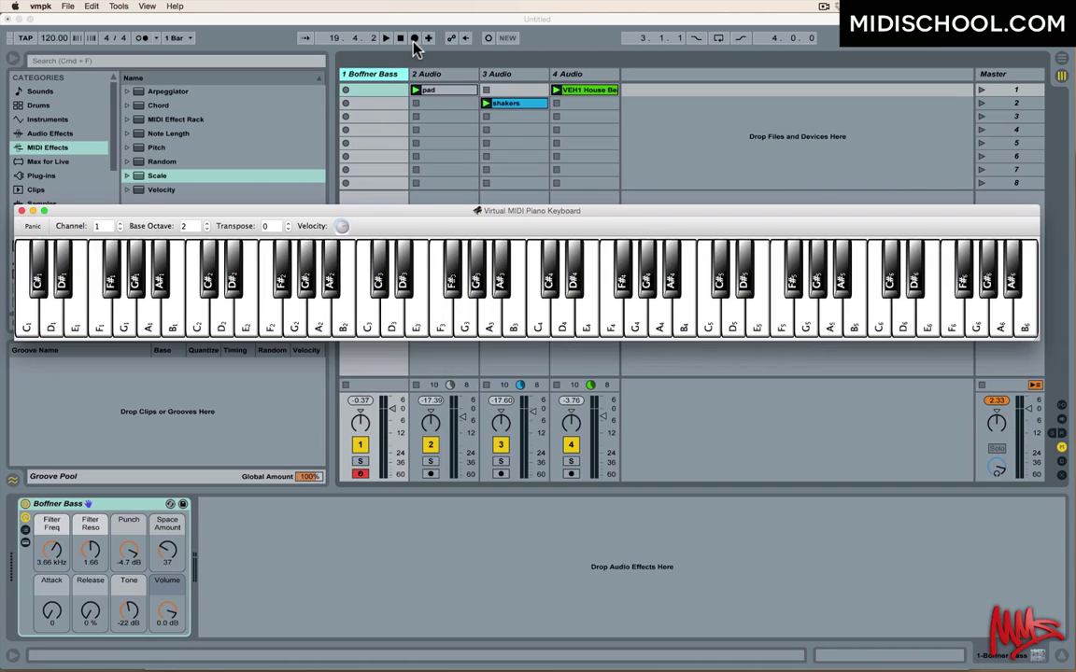
- Play the A minor scale upward from A2 on the virtual keyboard and finish on the root note A
{"action": "key", "text": "n"}
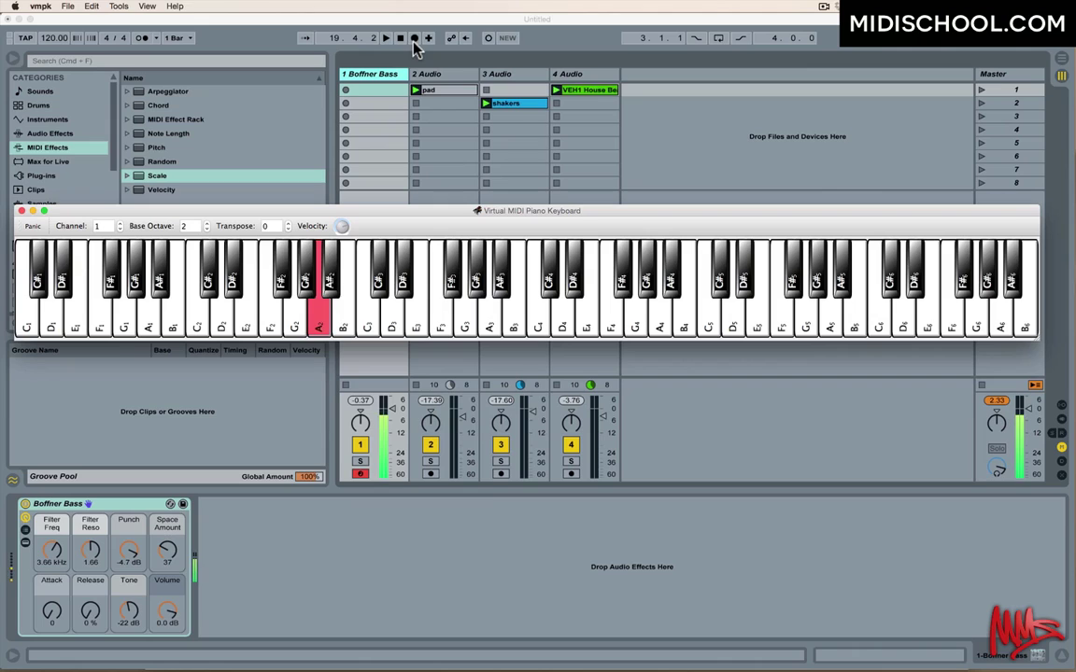
{"action": "key", "text": "m"}
{"action": "key", "text": "q"}
{"action": "key", "text": "w"}
{"action": "key", "text": "e"}
{"action": "key", "text": "e"}
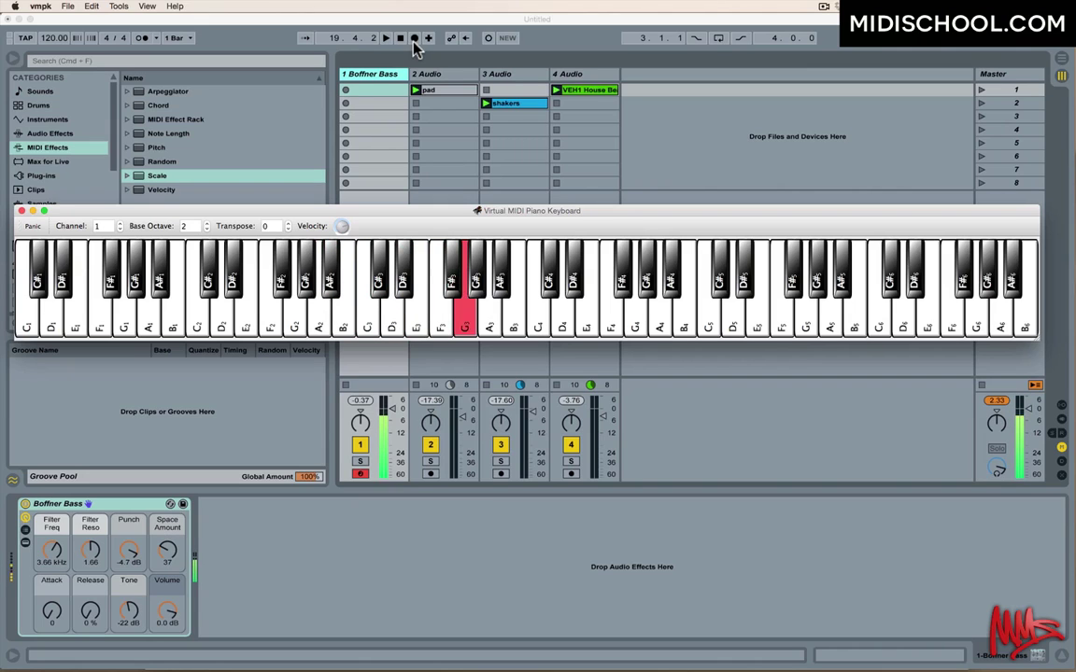
{"action": "key", "text": "r"}
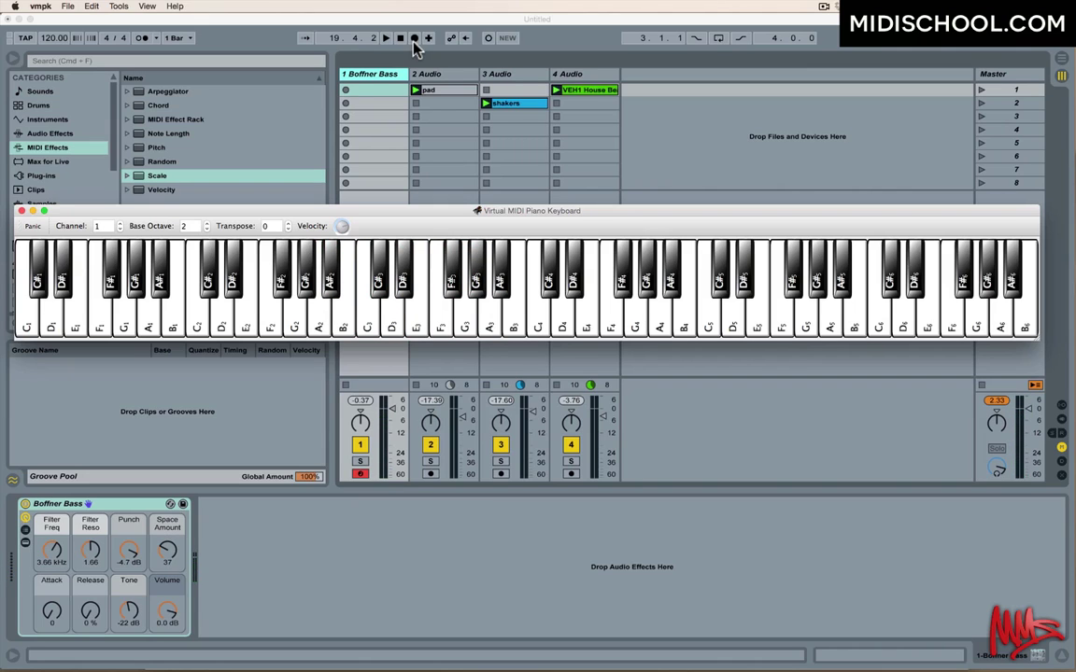
{"action": "key", "text": "n"}
{"action": "key", "text": "n"}
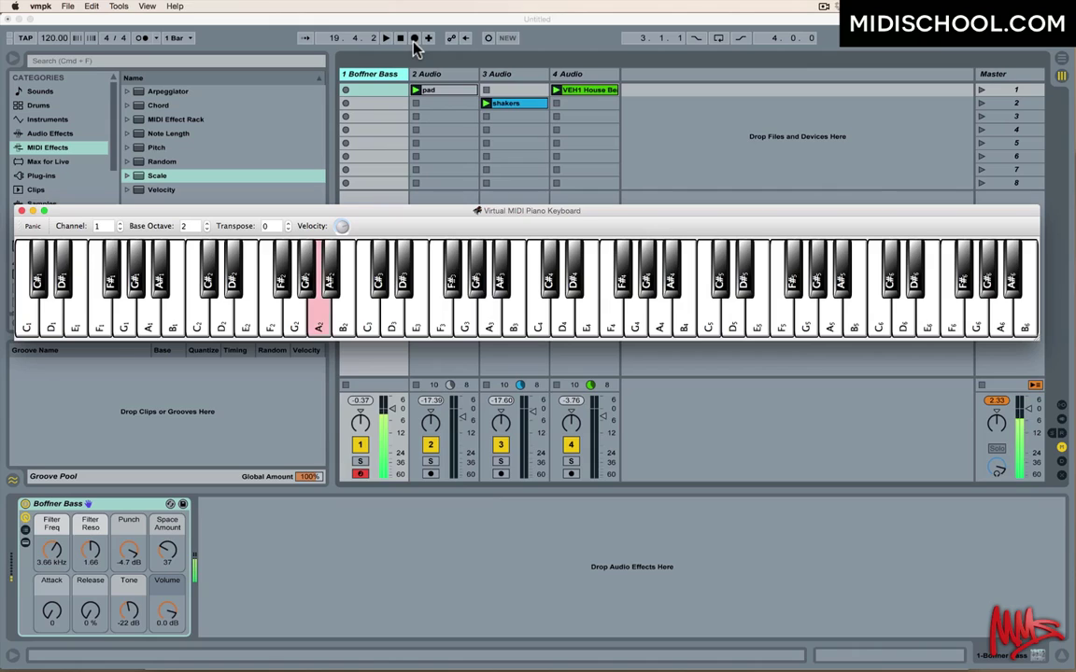
{"action": "key", "text": "y"}
{"action": "key", "text": "n"}
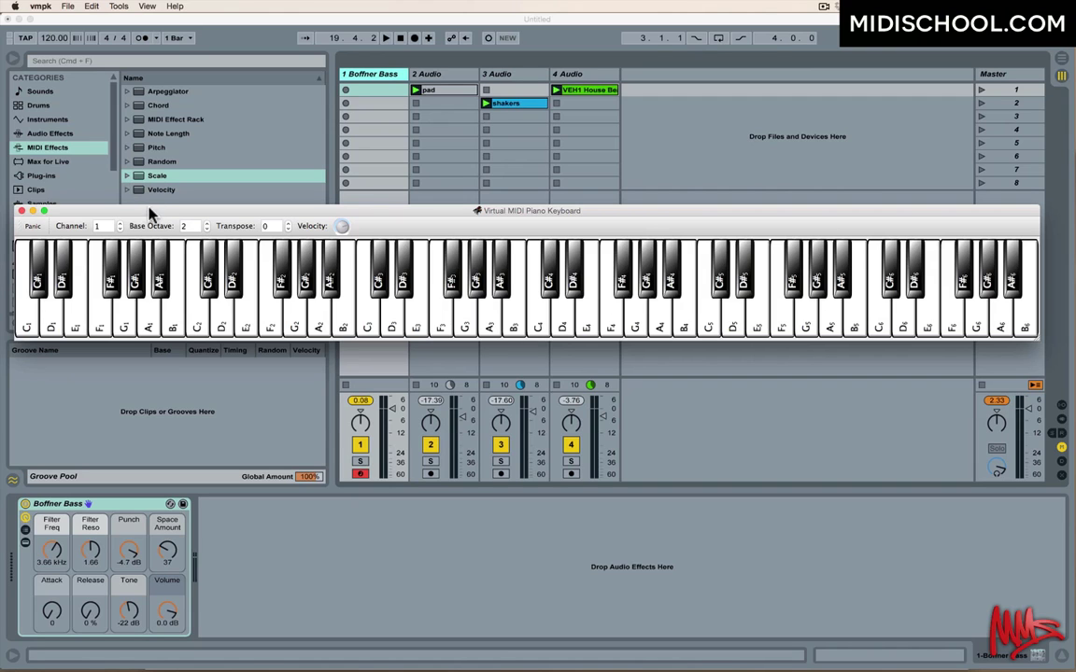
- Return to Live, view the house beat, shakers and pad clips, and audition them playing together
{"action": "left_click_drag", "start_coordinate": [149, 213], "coordinate": [145, 268]}
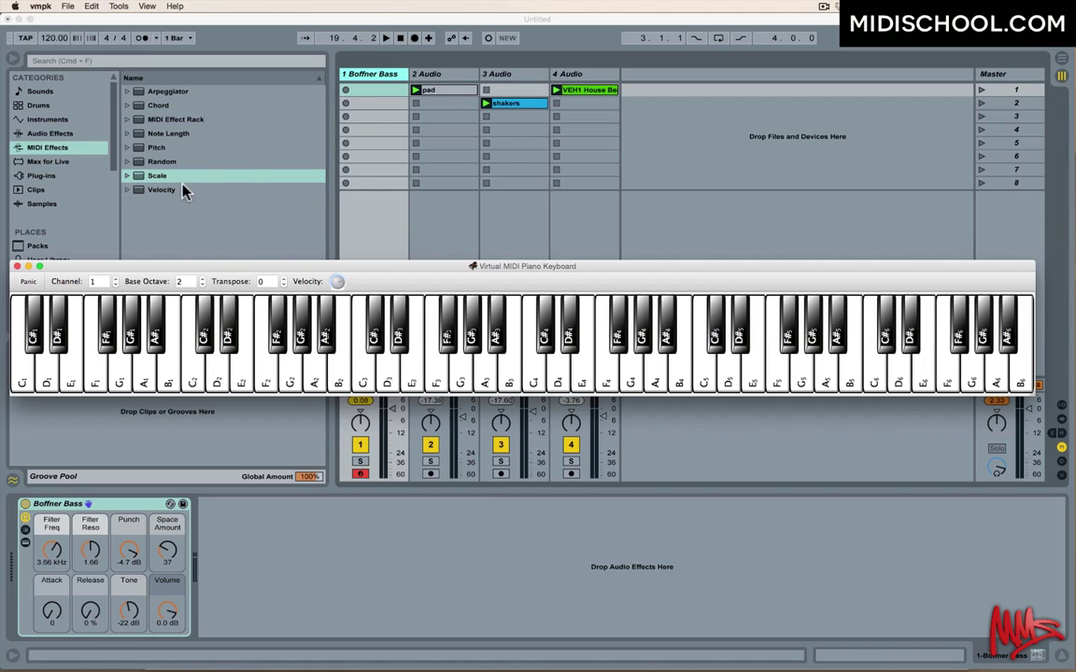
{"action": "left_click", "coordinate": [425, 224]}
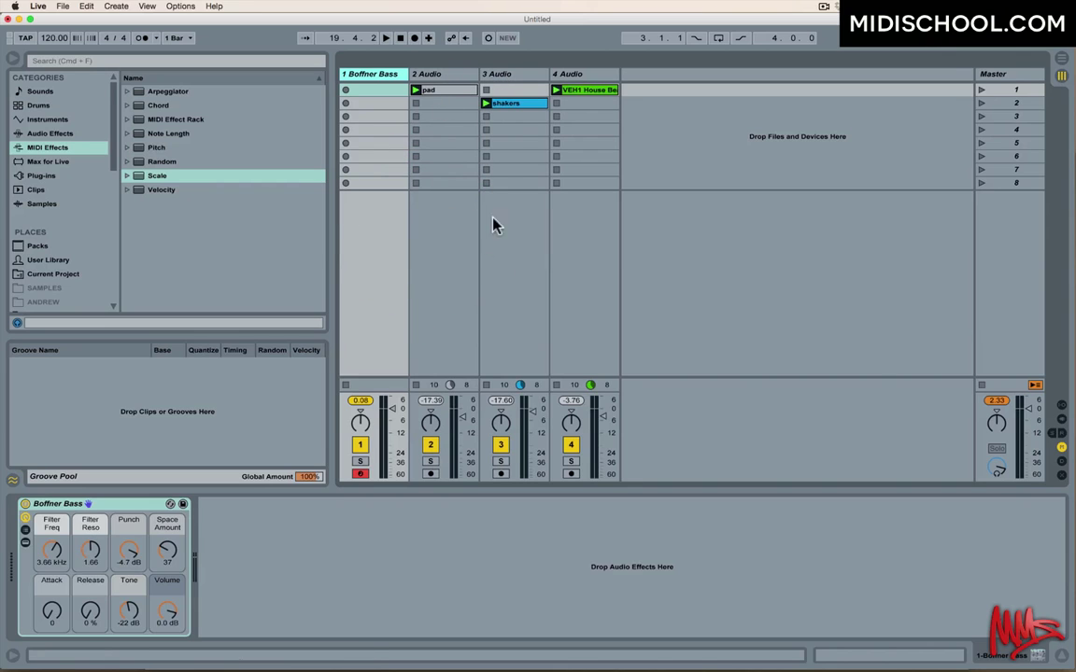
{"action": "left_click", "coordinate": [588, 89]}
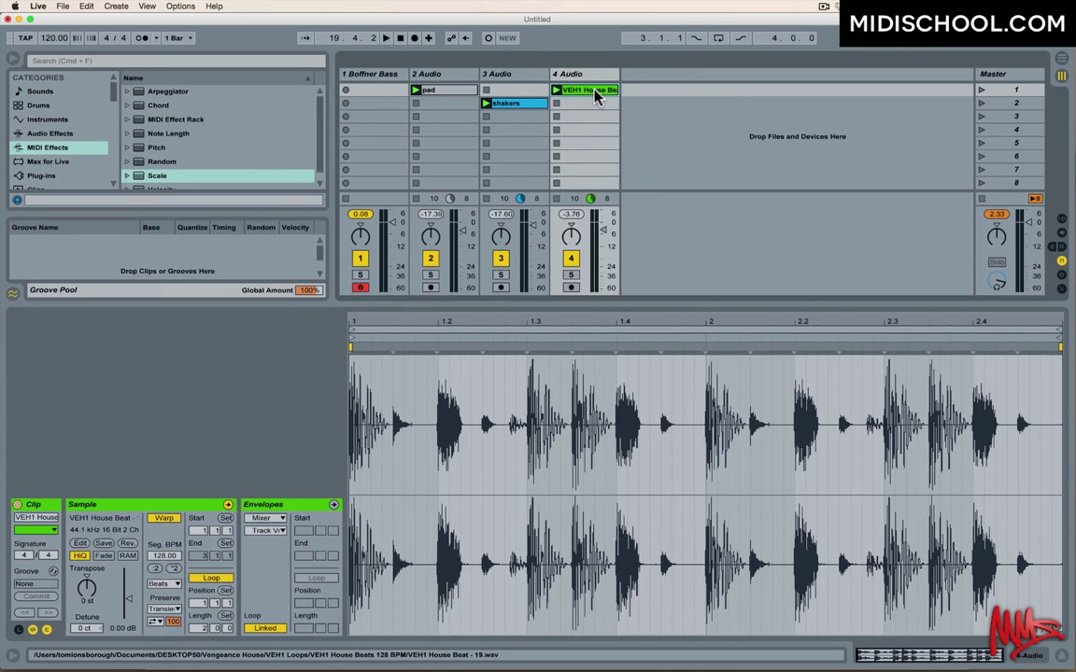
{"action": "left_click", "coordinate": [518, 103]}
{"action": "left_click", "coordinate": [466, 92]}
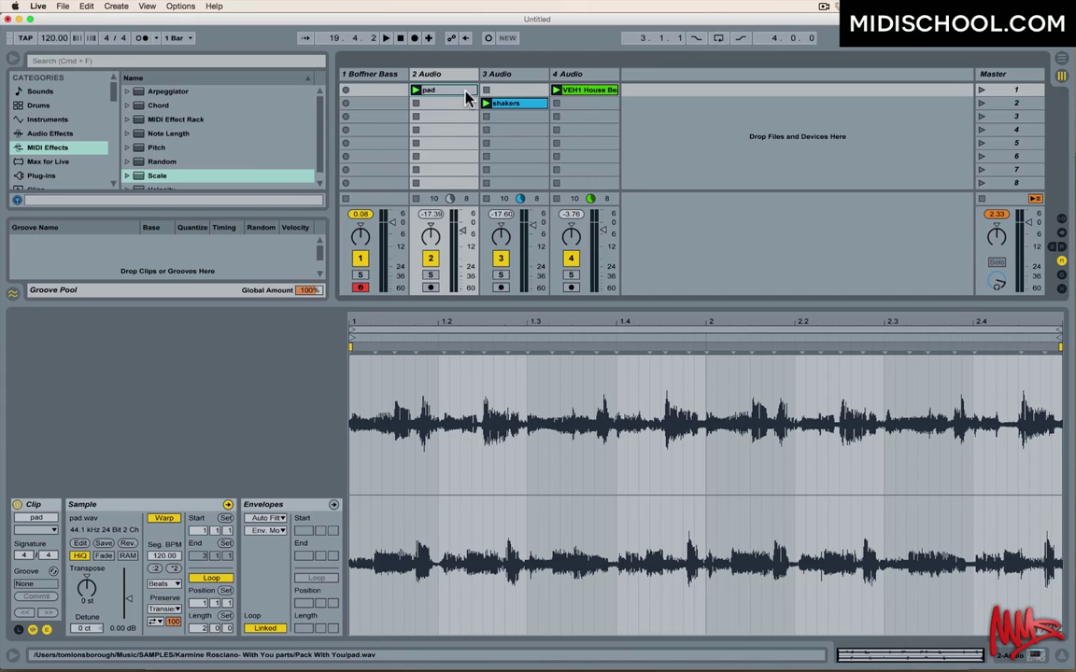
{"action": "key", "text": "space"}
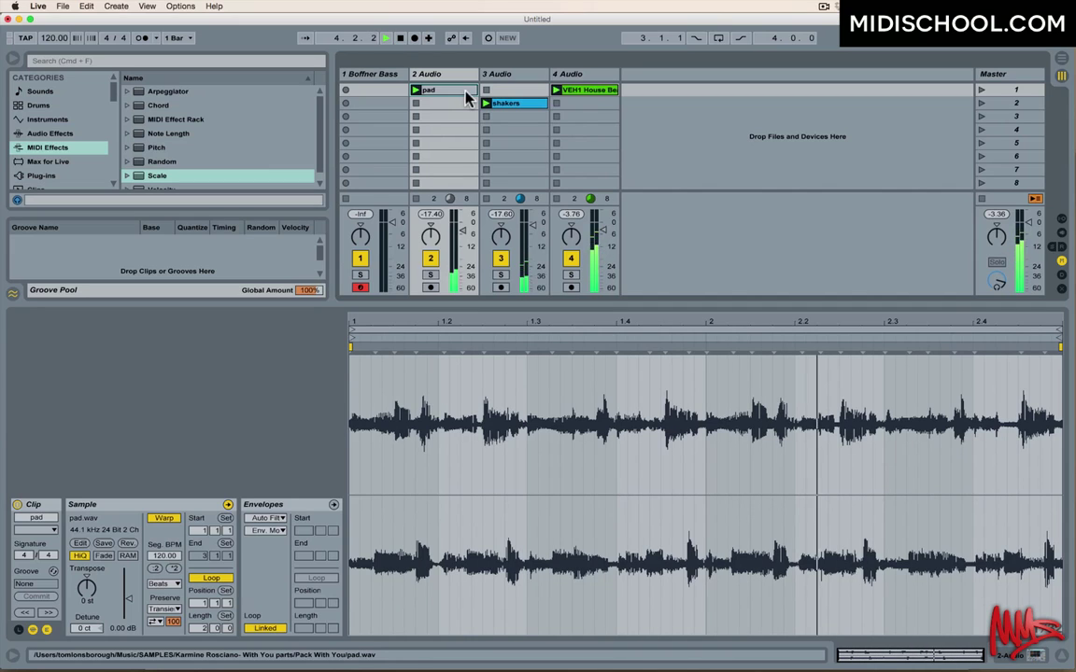
{"action": "key", "text": "space"}
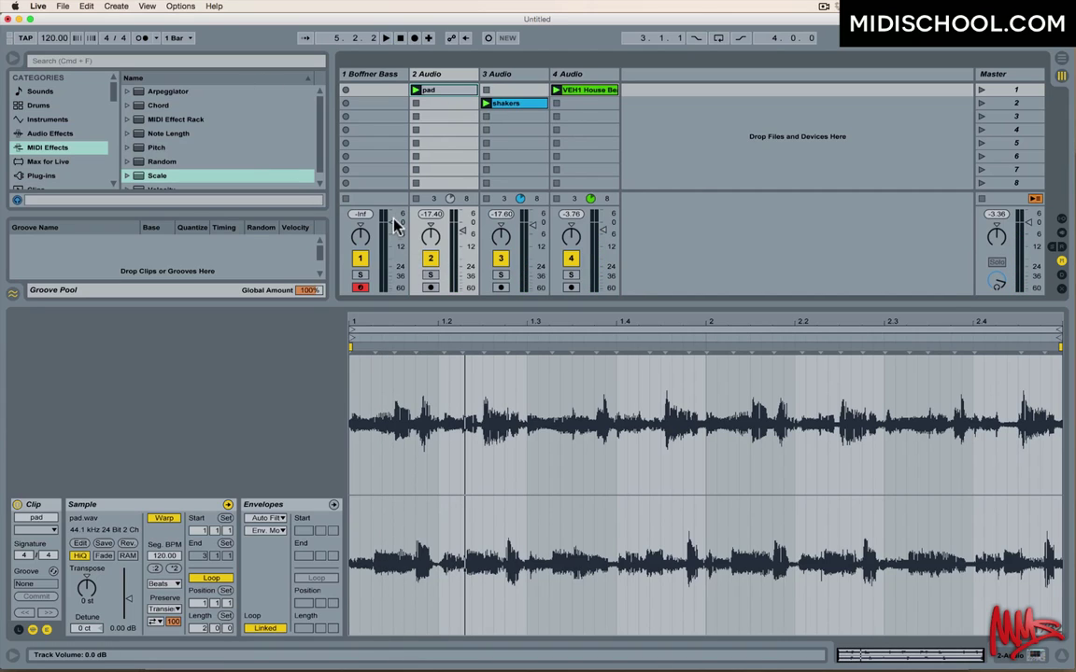
- Lower the Boffner Bass track's volume and play the loop with the virtual keyboard in front for playing along
{"action": "left_click_drag", "start_coordinate": [393, 223], "coordinate": [393, 233]}
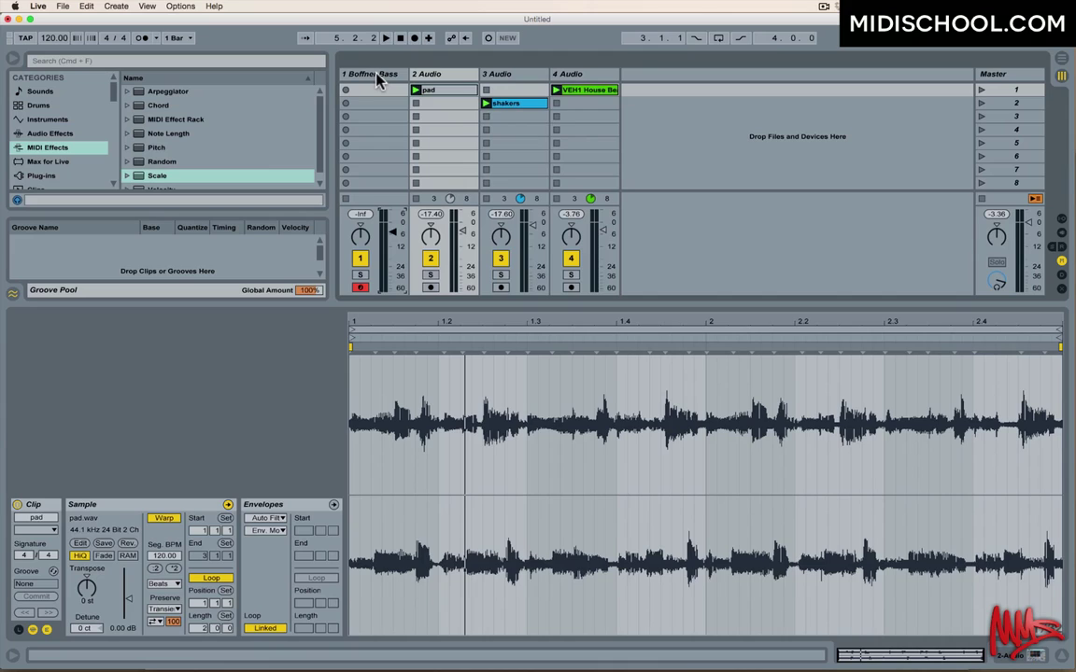
{"action": "left_click", "coordinate": [439, 75]}
{"action": "key", "text": "super+Tab"}
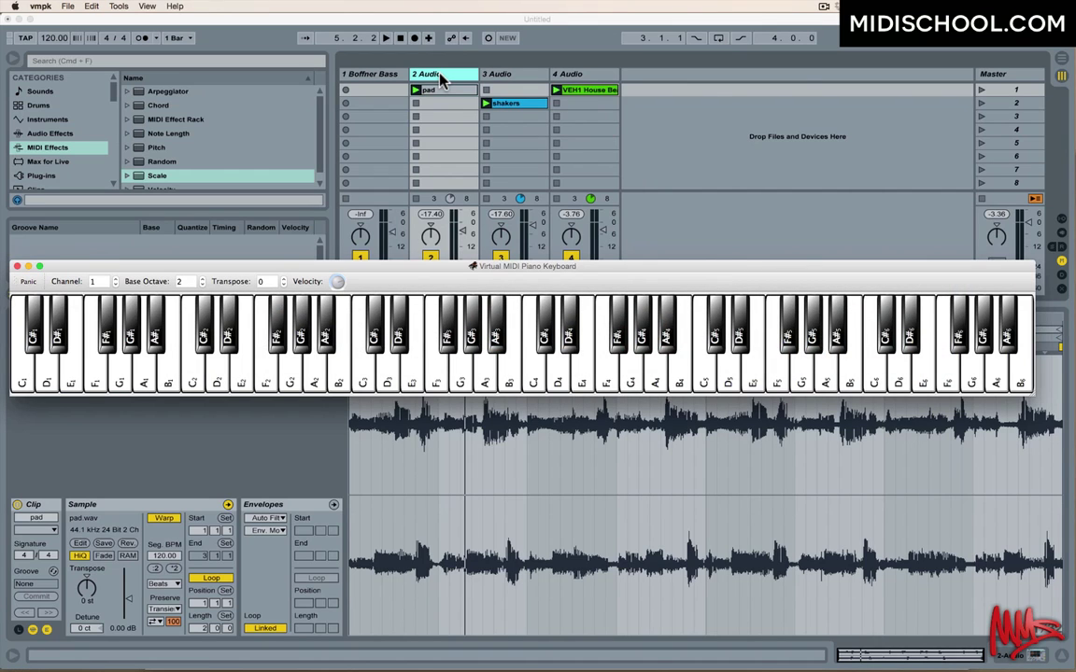
{"action": "key", "text": "space"}
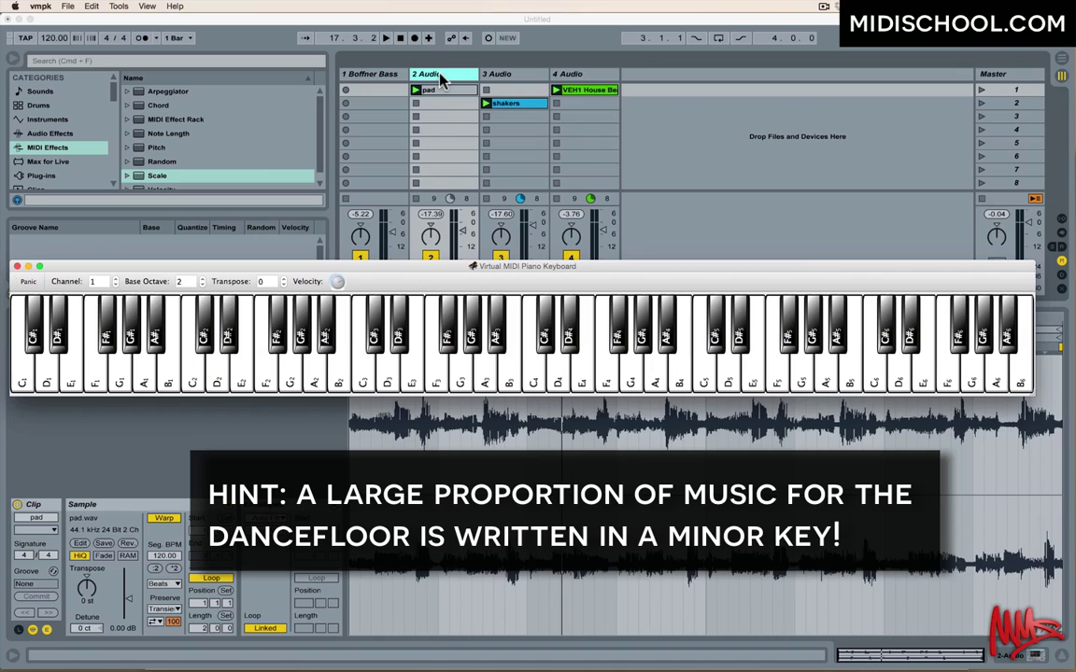
{"action": "key", "text": "space"}
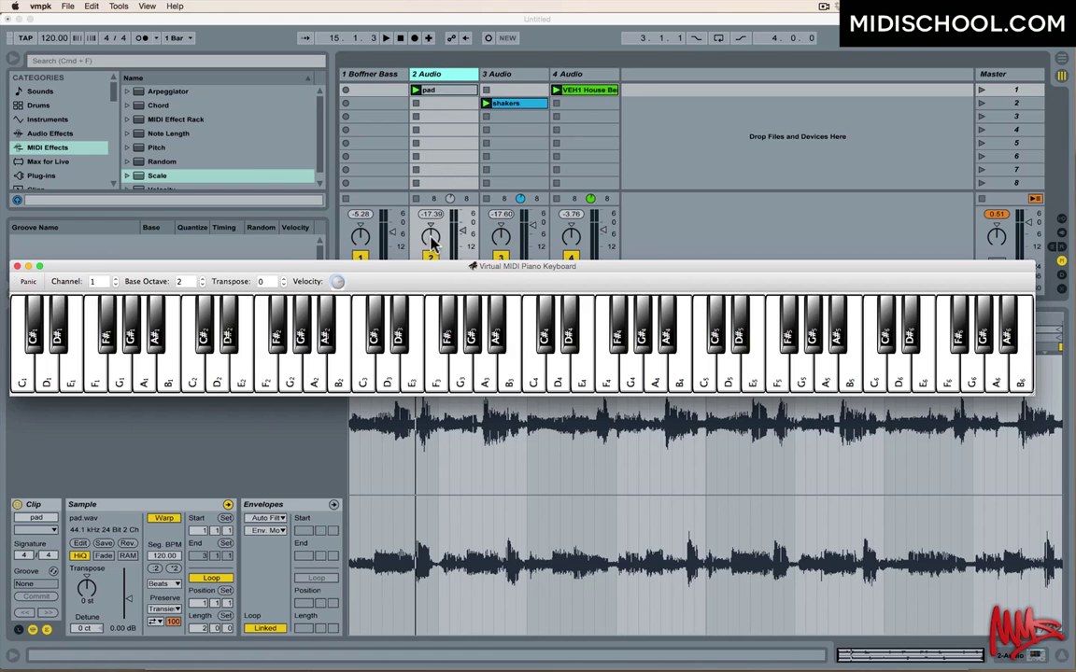
- Hide the Groove Pool and show the Boffner Bass track's devices
{"action": "left_click_drag", "start_coordinate": [428, 272], "coordinate": [432, 351]}
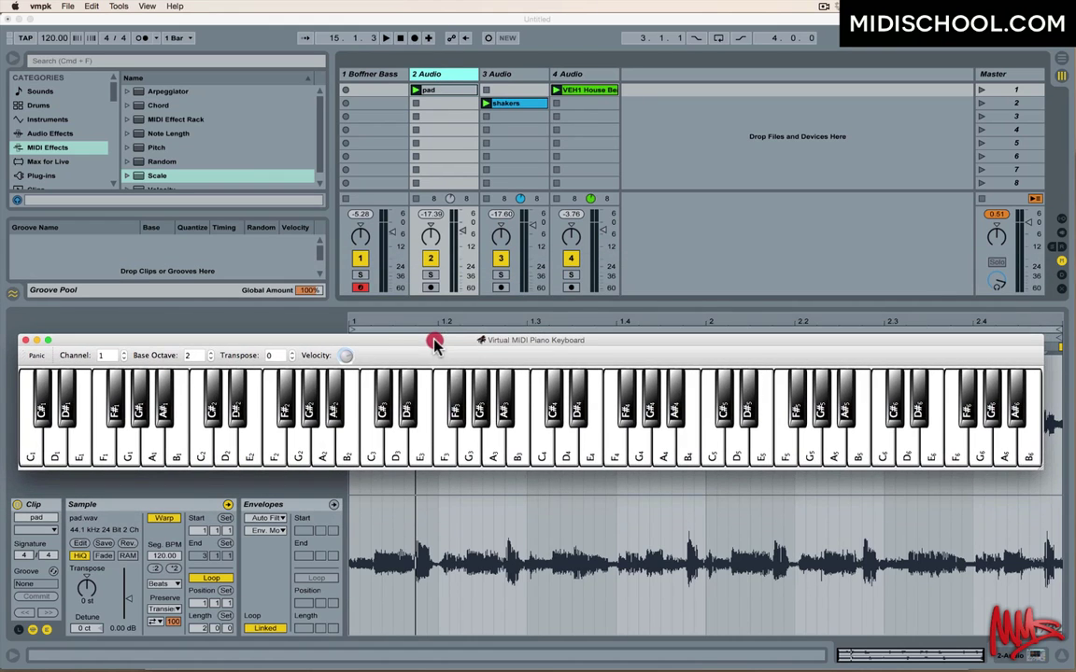
{"action": "left_click", "coordinate": [10, 295]}
{"action": "left_click", "coordinate": [11, 295]}
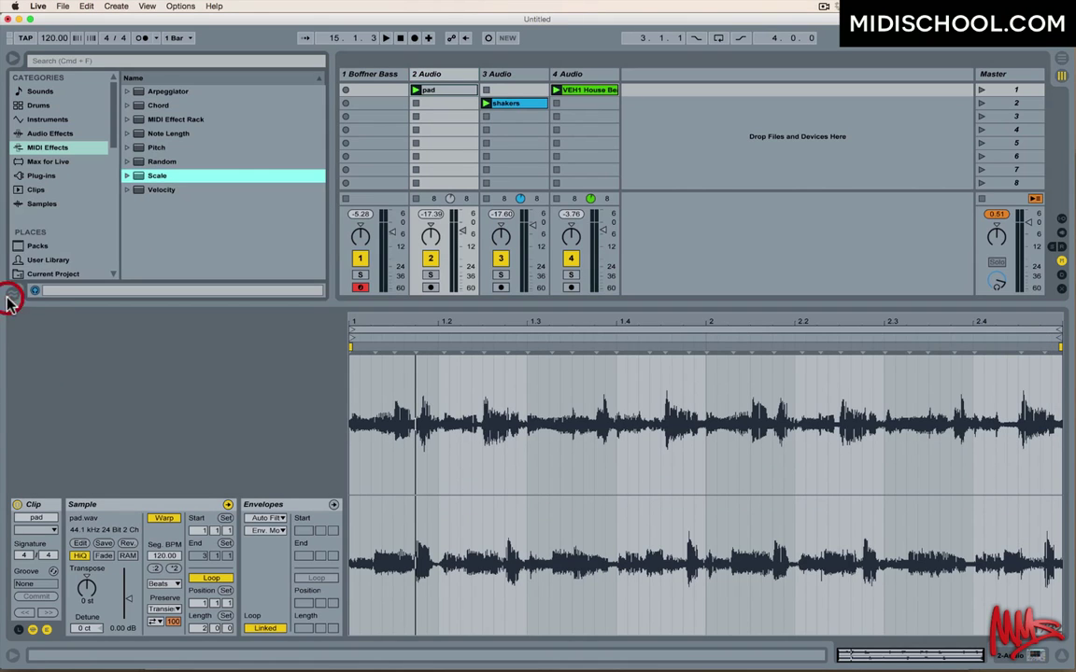
{"action": "left_click", "coordinate": [383, 73]}
{"action": "left_click", "coordinate": [383, 74]}
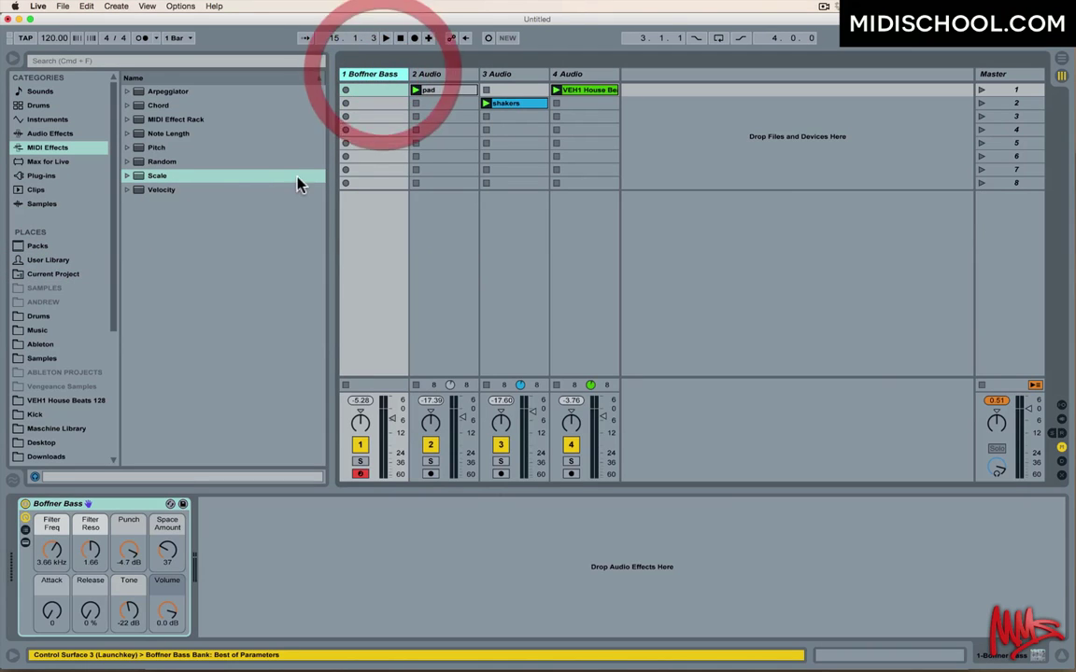
- Load the Scale effect's C Minor preset onto the Boffner Bass track and set its Base to A
{"action": "left_click", "coordinate": [128, 178]}
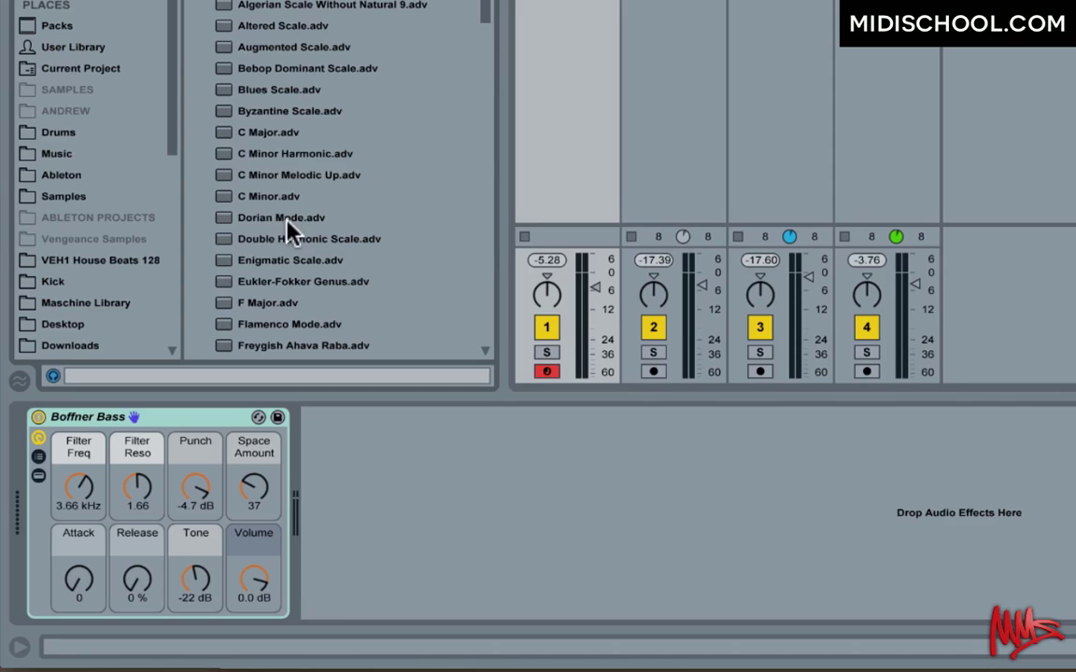
{"action": "left_click", "coordinate": [265, 199]}
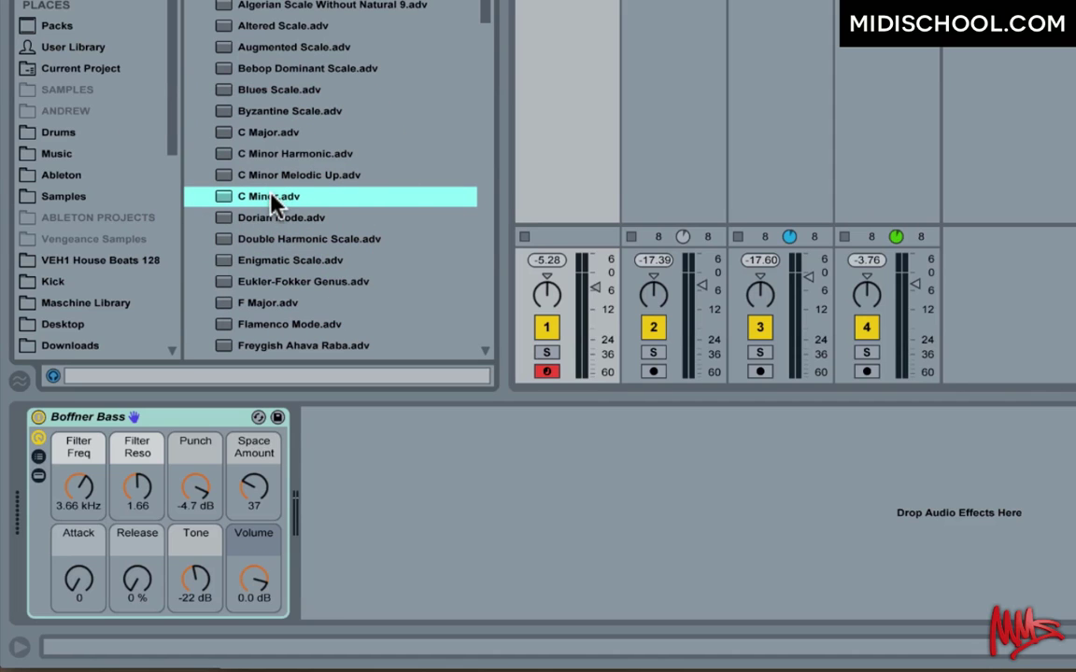
{"action": "double_click", "coordinate": [269, 198]}
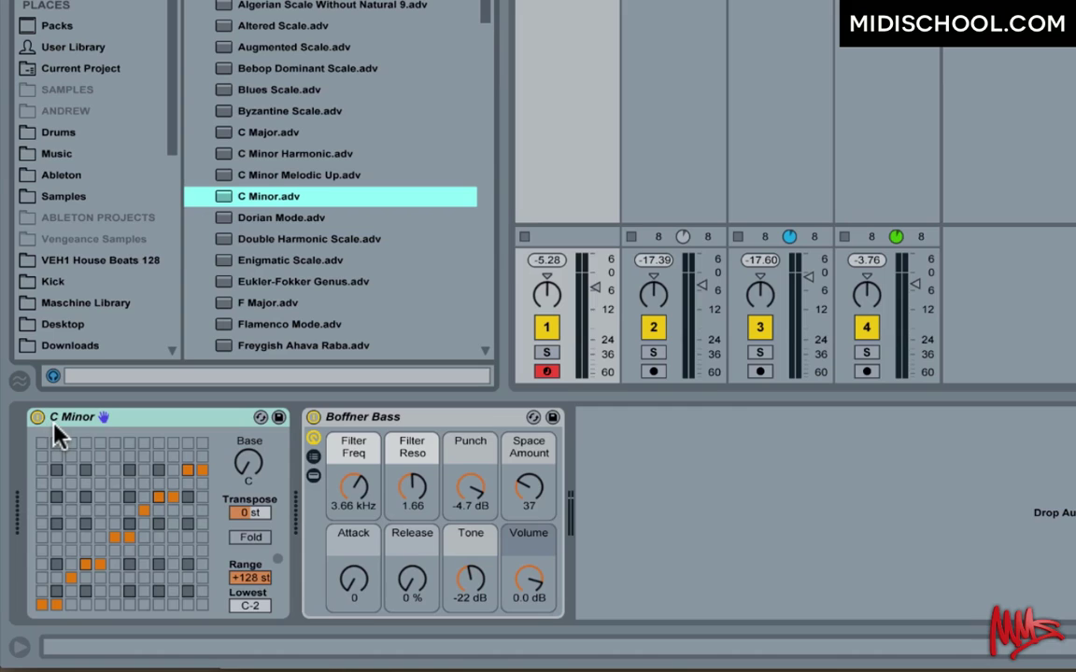
{"action": "left_click", "coordinate": [249, 461]}
{"action": "left_click_drag", "start_coordinate": [244, 465], "coordinate": [244, 393]}
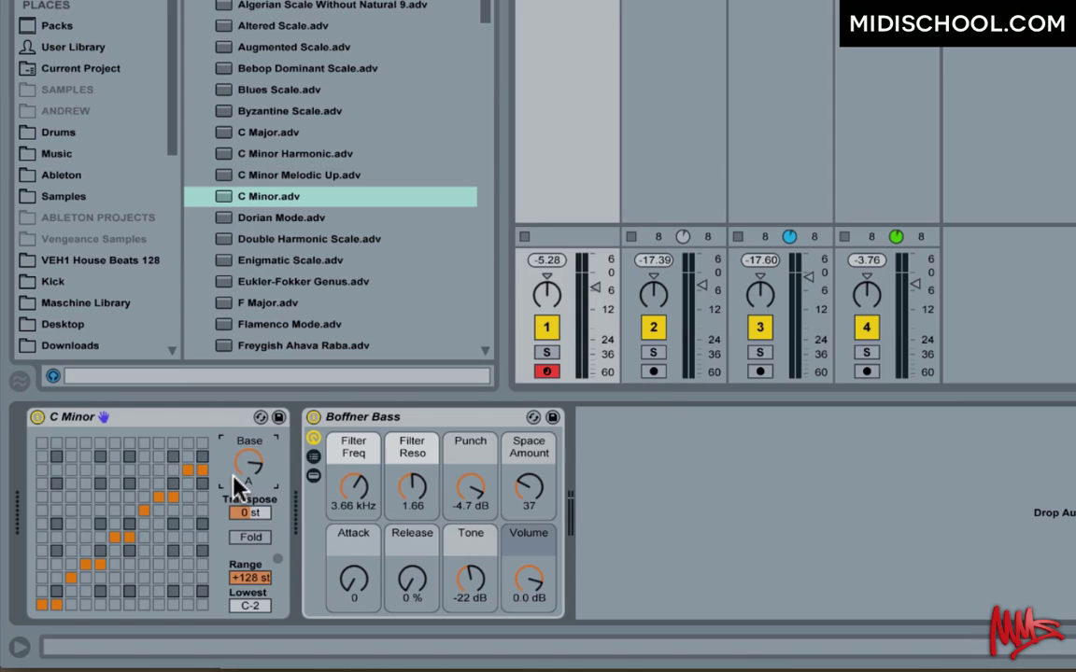
- Switch to the virtual keyboard and test the Scale effect by playing A1 and a chromatic run upward from A2
{"action": "key", "text": "super+Tab"}
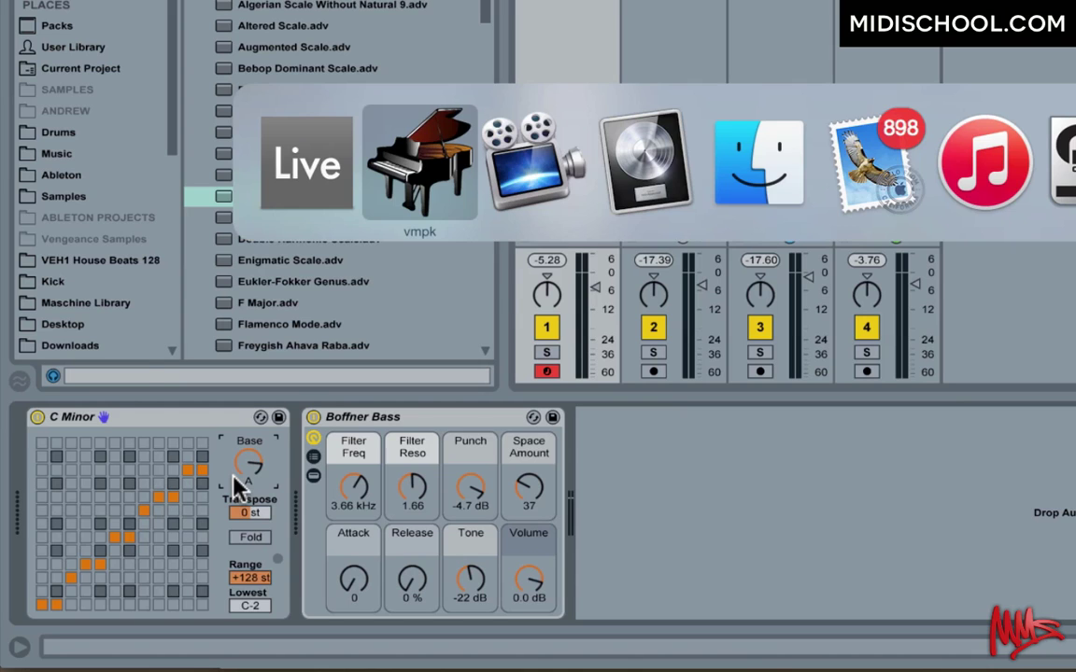
{"action": "key", "text": "n"}
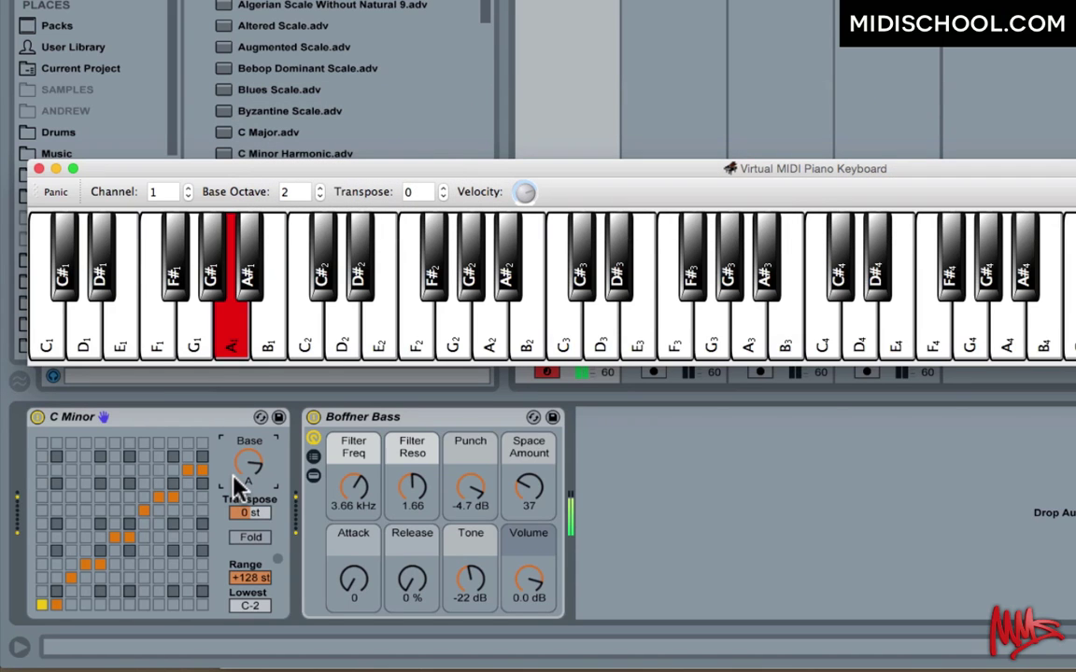
{"action": "key", "text": "y"}
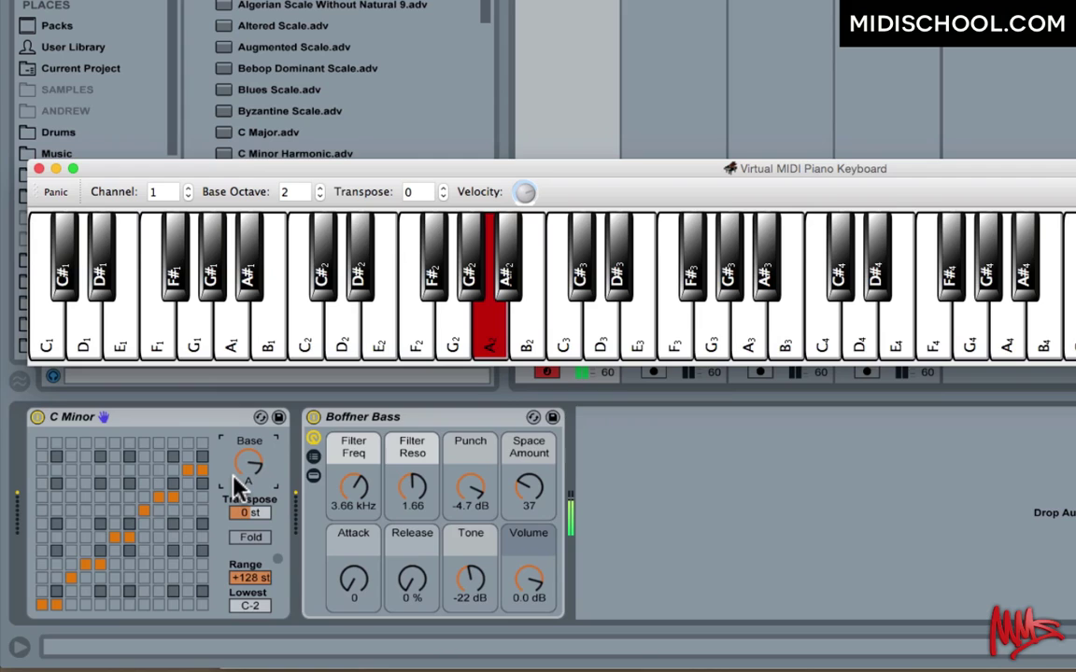
{"action": "key", "text": "7"}
{"action": "key", "text": "y"}
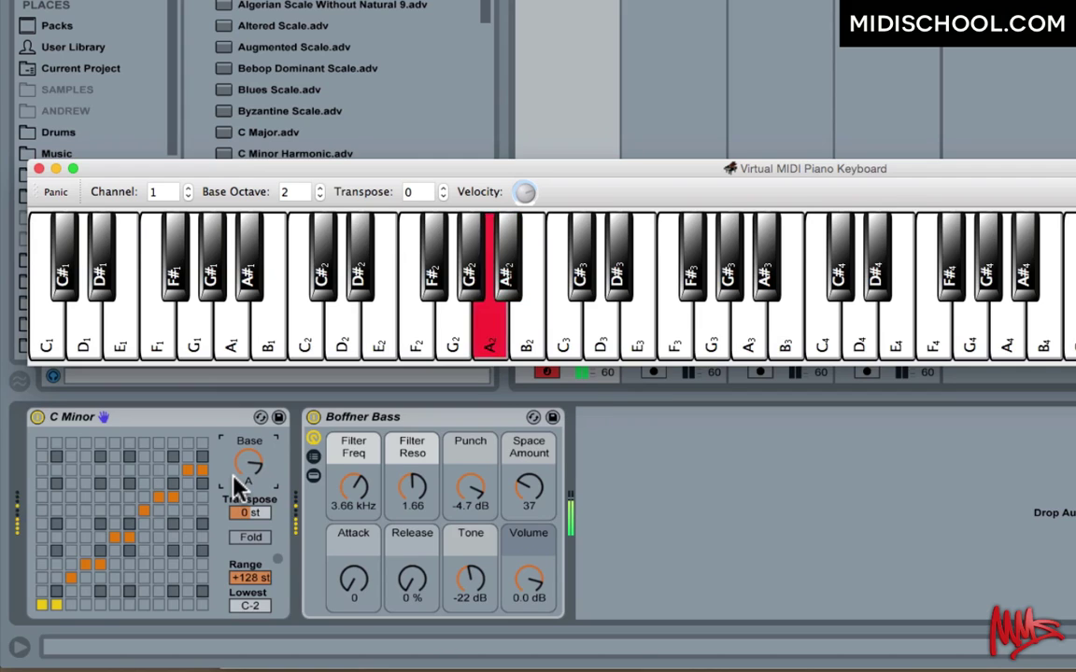
{"action": "key", "text": "7"}
{"action": "key", "text": "u"}
{"action": "key", "text": "i"}
{"action": "key", "text": "9"}
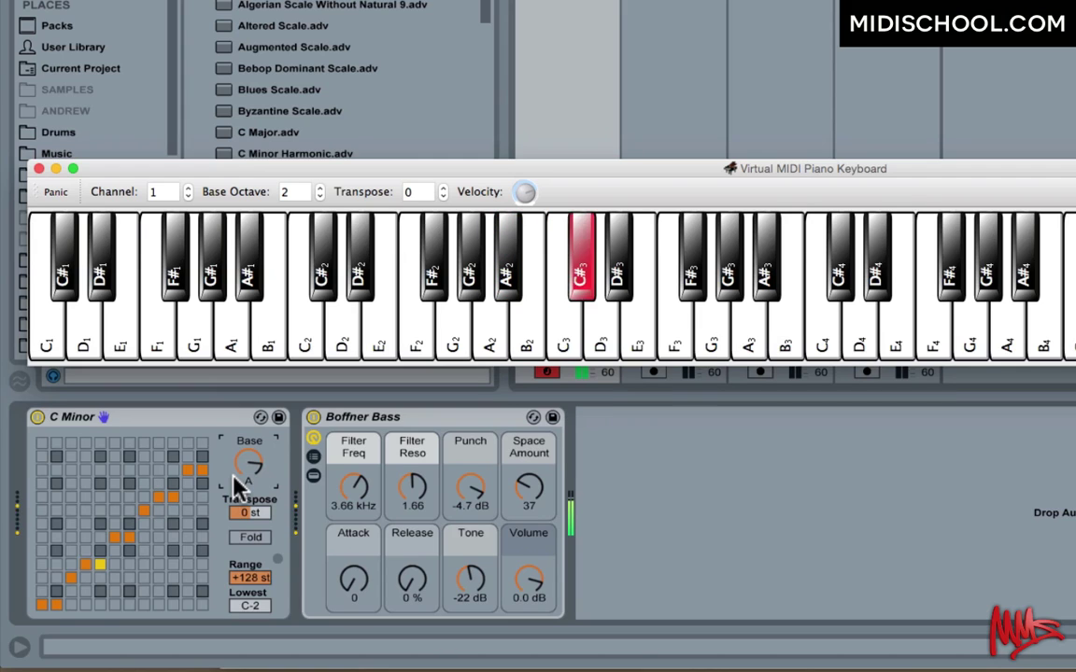
{"action": "key", "text": "0"}
{"action": "key", "text": "o"}
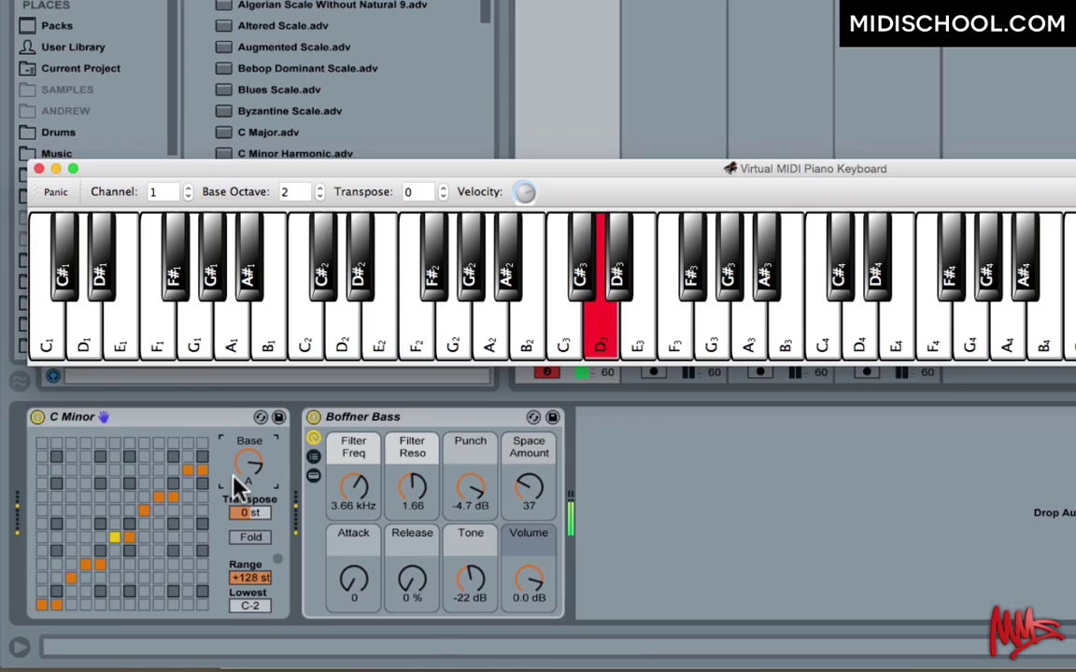
{"action": "key", "text": "p"}
{"action": "key", "text": "bracketleft"}
{"action": "key", "text": "equal"}
{"action": "key", "text": "bracketright"}
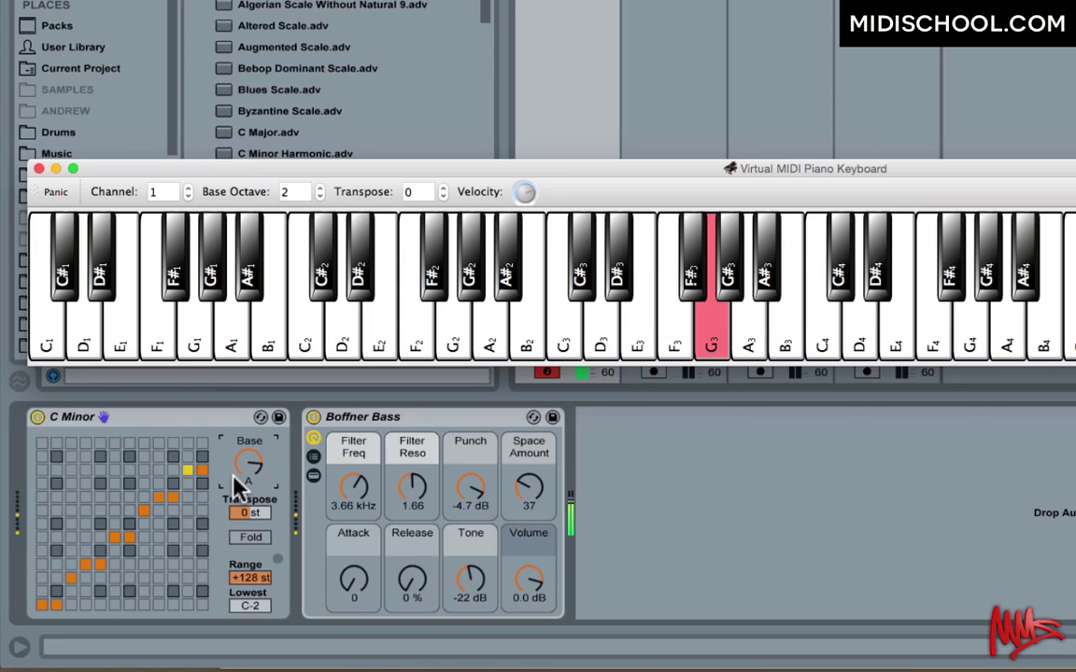
{"action": "key", "text": "BackSpace"}
{"action": "key", "text": "equal"}
{"action": "key", "text": "BackSpace"}
{"action": "key", "text": "BackSpace"}
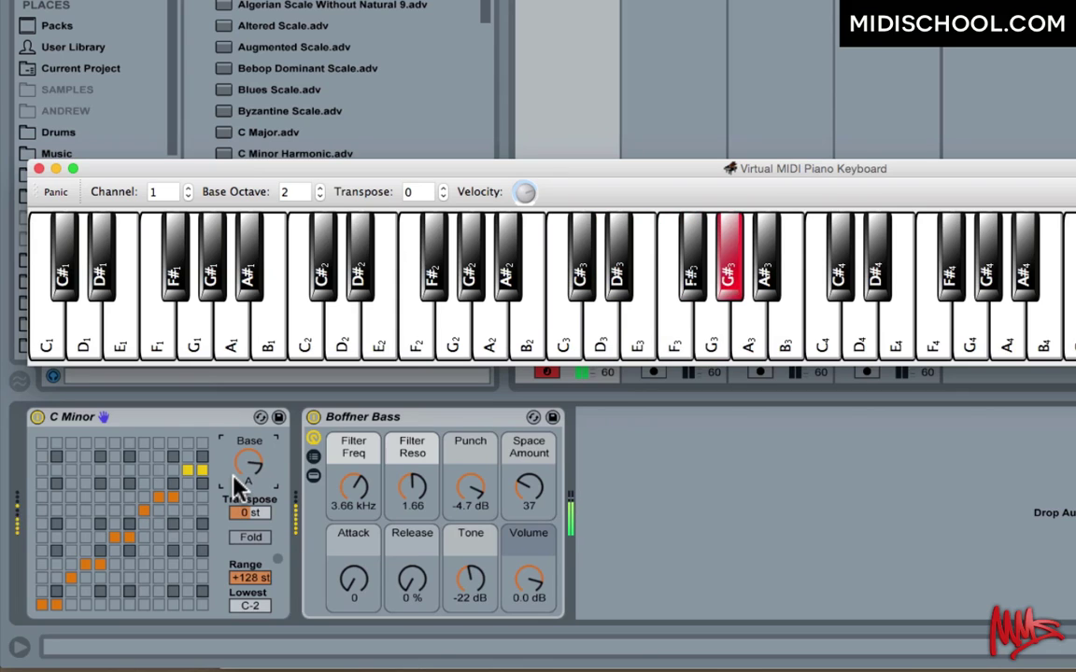
{"action": "key", "text": "backslash"}
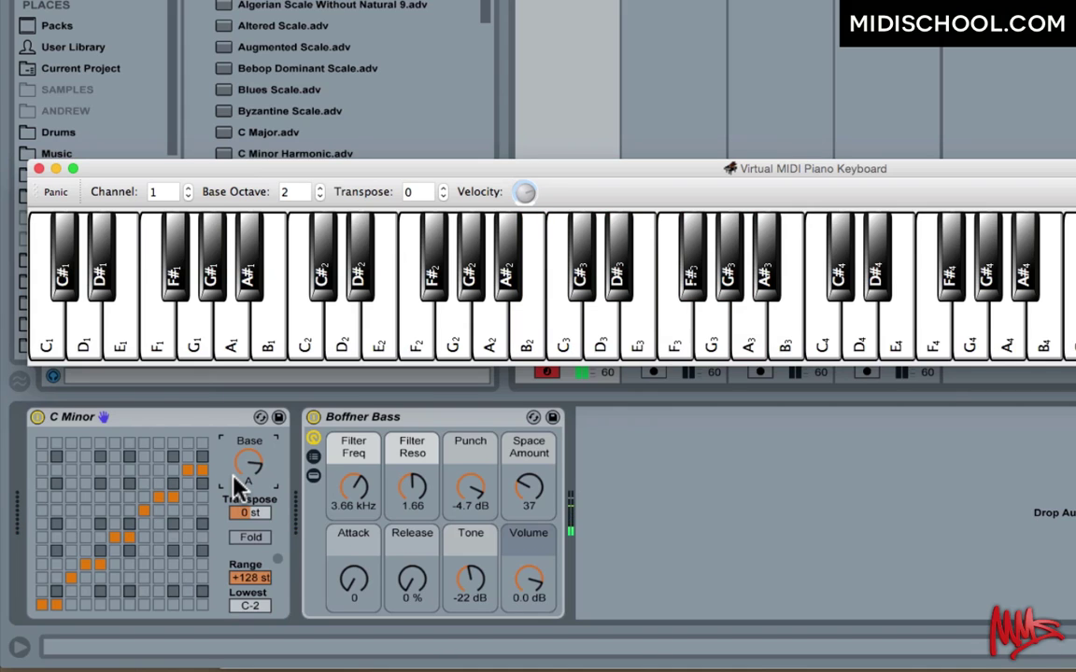
- Compare the keyboard's notes with the Scale effect bypassed, and switch the effect back on
{"action": "left_click", "coordinate": [35, 419]}
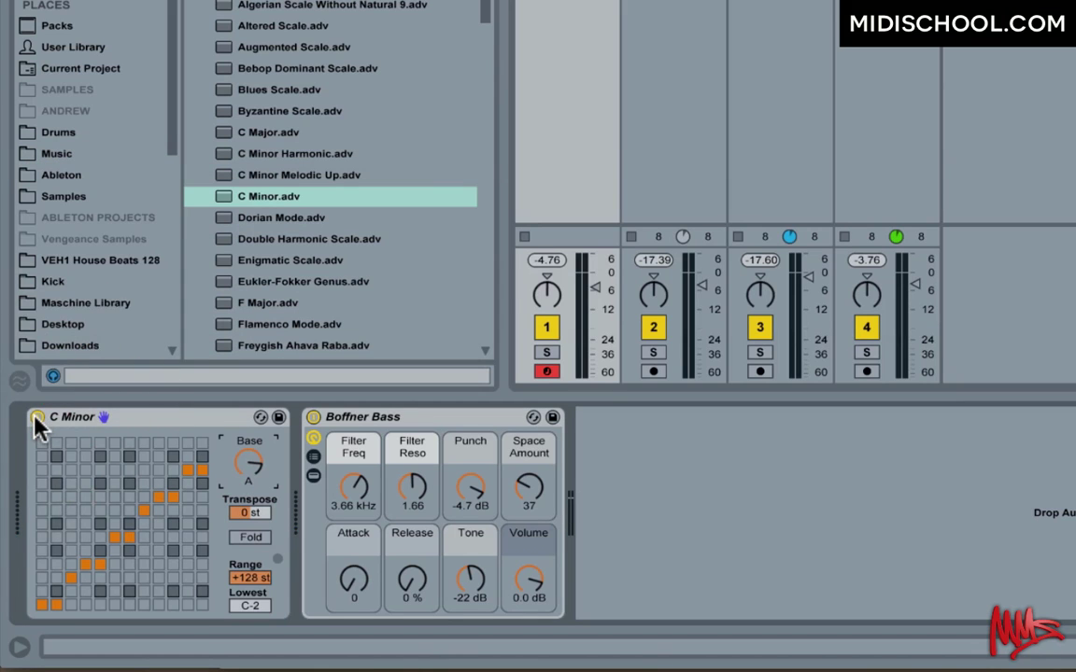
{"action": "left_click", "coordinate": [34, 419]}
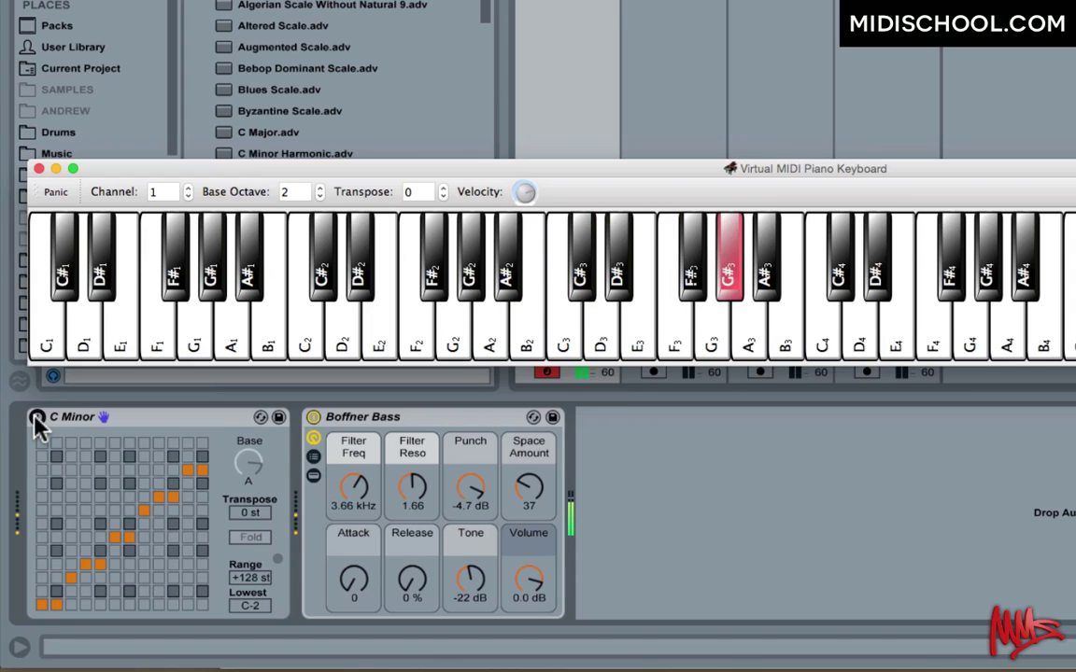
{"action": "left_click", "coordinate": [35, 419]}
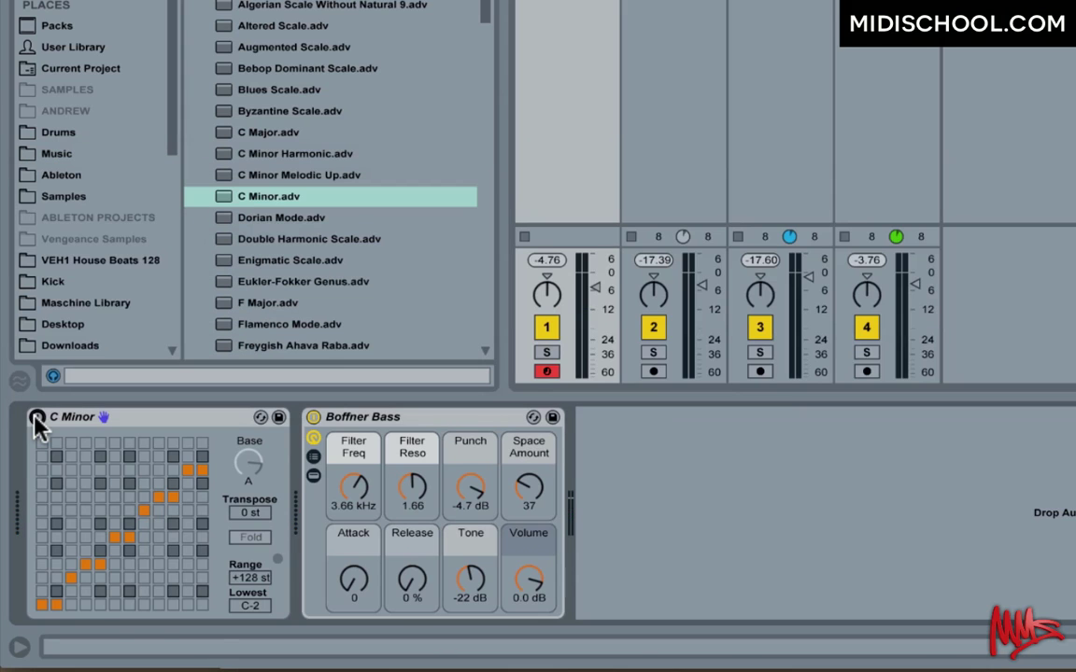
{"action": "left_click", "coordinate": [34, 420]}
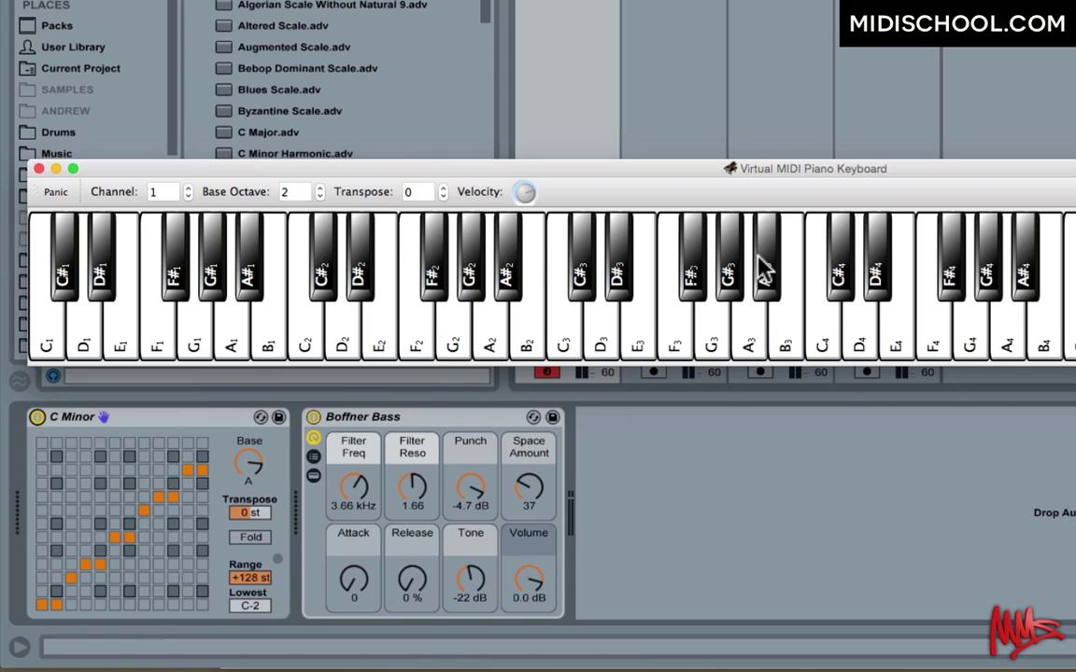
- Switch back to Ableton Live and check which Record Quantization value is in use
{"action": "left_click", "coordinate": [130, 428]}
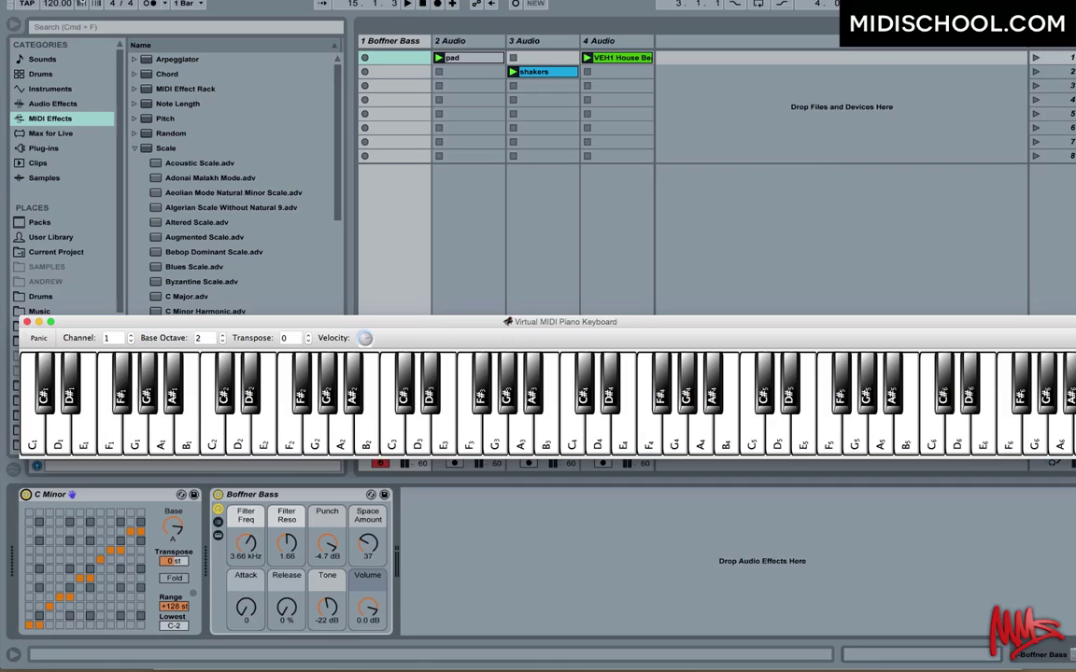
{"action": "left_click", "coordinate": [69, 20]}
{"action": "left_click", "coordinate": [86, 6]}
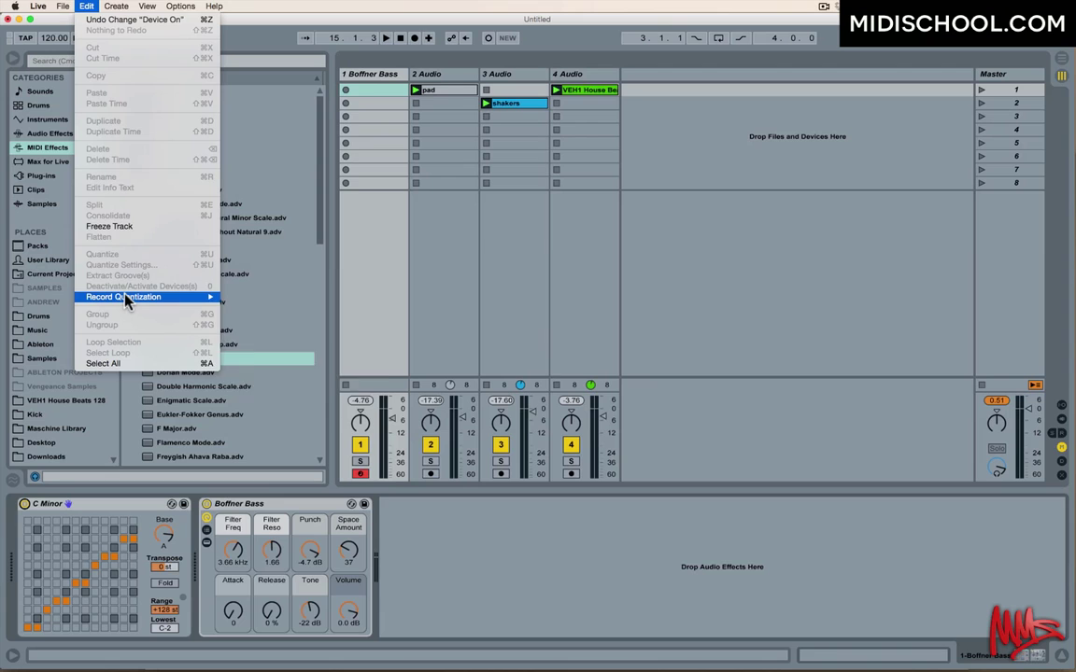
{"action": "mouse_move", "coordinate": [130, 298]}
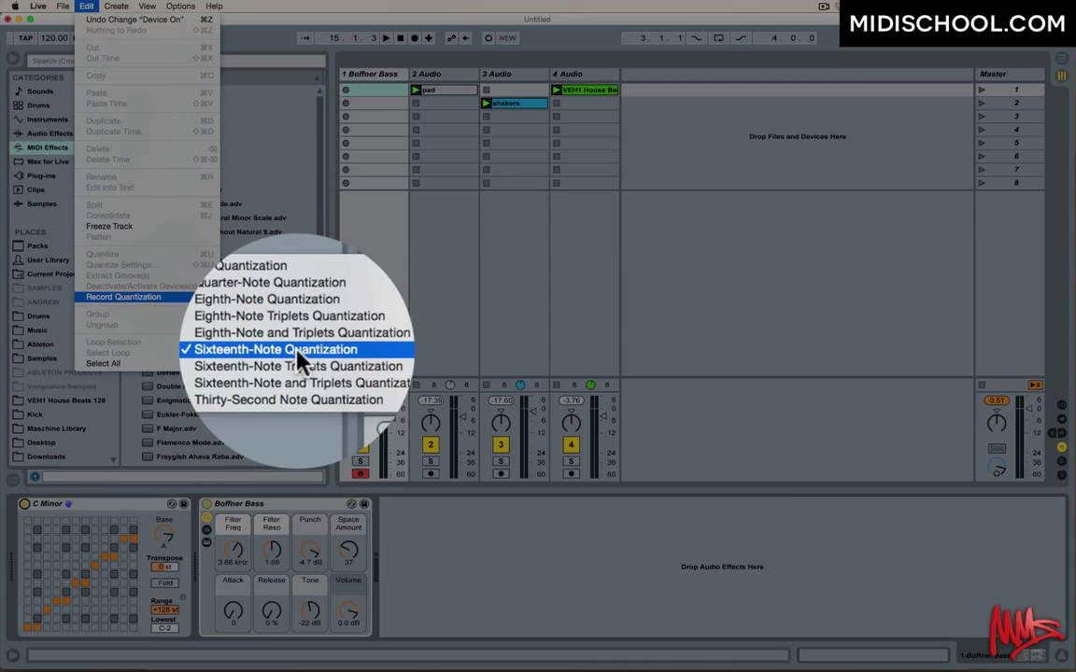
{"action": "left_click", "coordinate": [361, 240]}
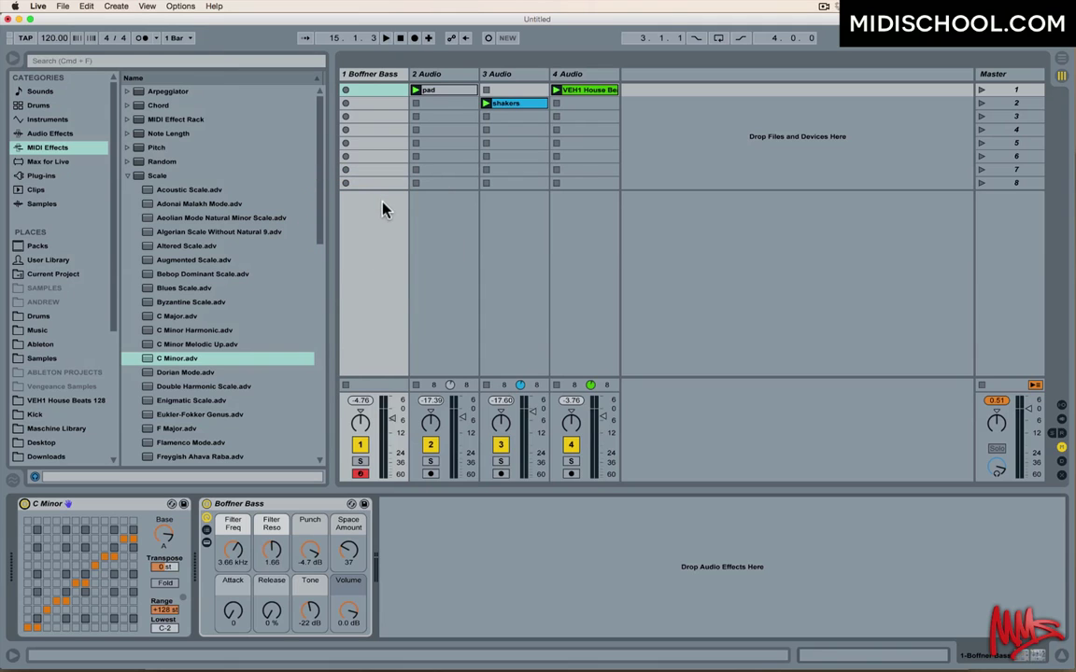
- Record an improvised bassline from the virtual keyboard into the Boffner Bass track's first clip slot and end the recording into looped playback
{"action": "left_click", "coordinate": [346, 90]}
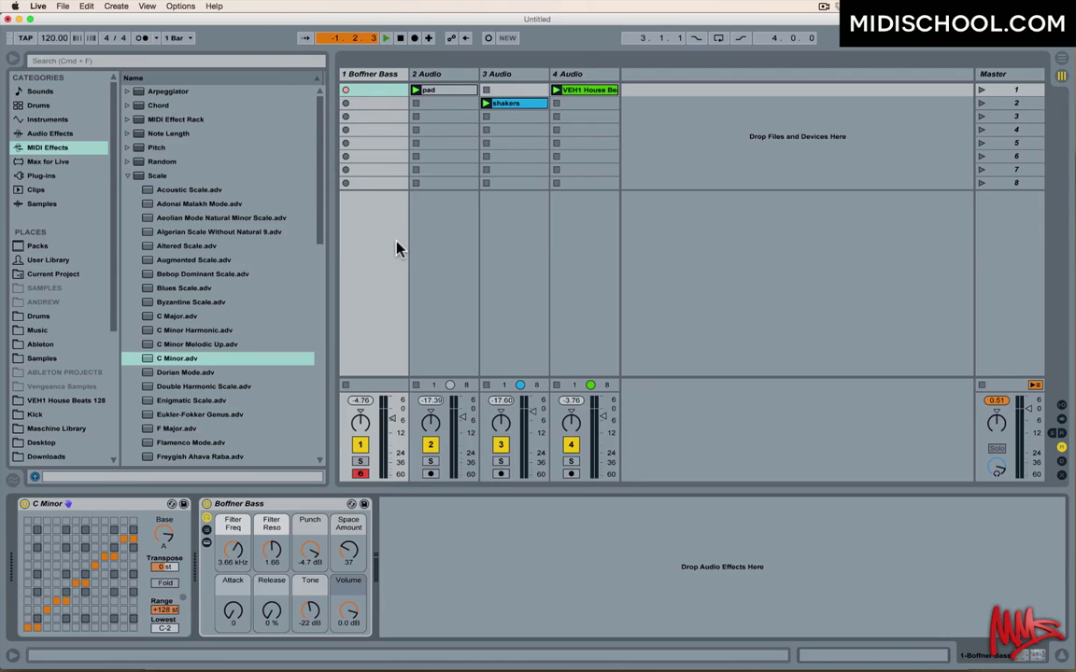
{"action": "key", "text": "super+Tab"}
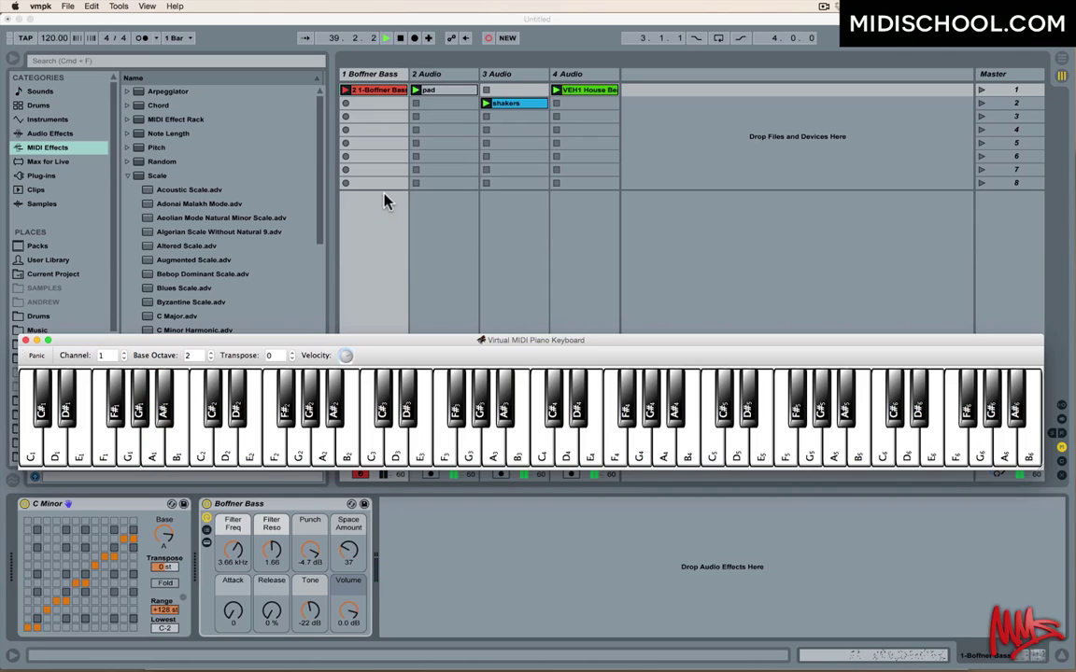
{"action": "left_click", "coordinate": [347, 94]}
{"action": "left_click", "coordinate": [348, 93]}
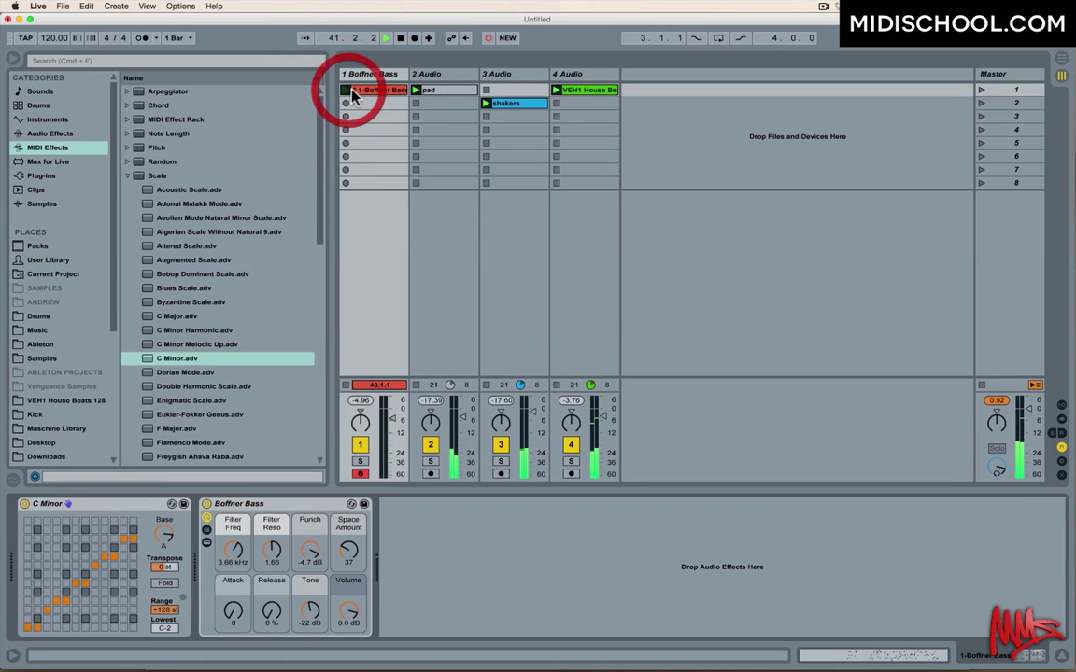
- Open the recorded bass clip, stop playback and trim its loop to run from bar 14 to bar 39
{"action": "double_click", "coordinate": [368, 90]}
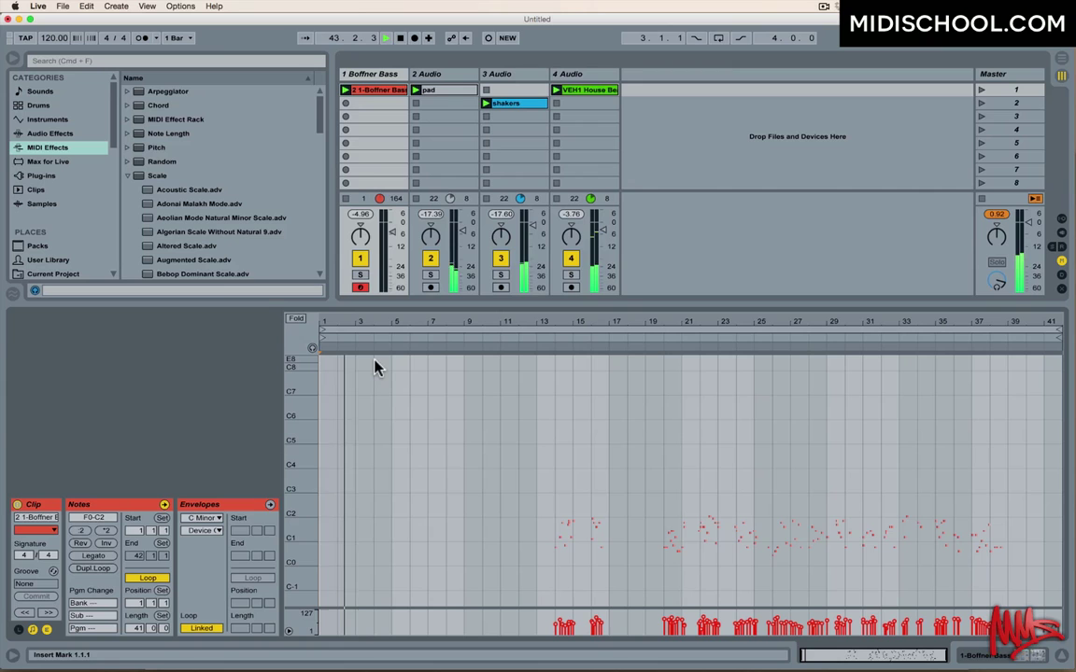
{"action": "key", "text": "space"}
{"action": "left_click_drag", "start_coordinate": [302, 518], "coordinate": [356, 454]}
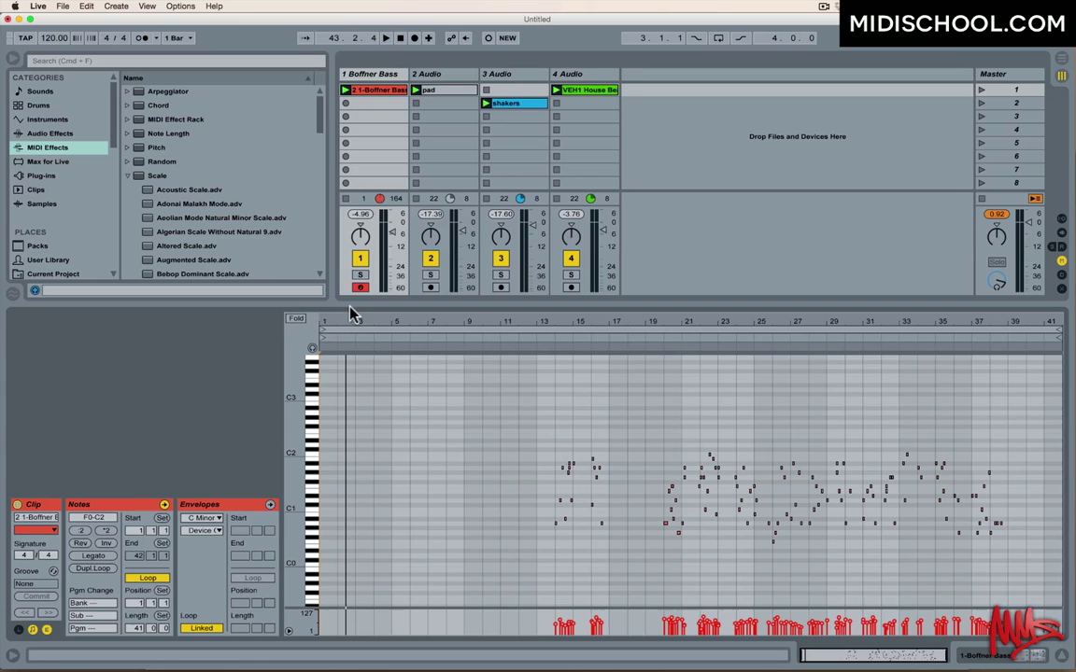
{"action": "left_click_drag", "start_coordinate": [322, 333], "coordinate": [557, 334]}
{"action": "left_click_drag", "start_coordinate": [1060, 334], "coordinate": [1006, 333]}
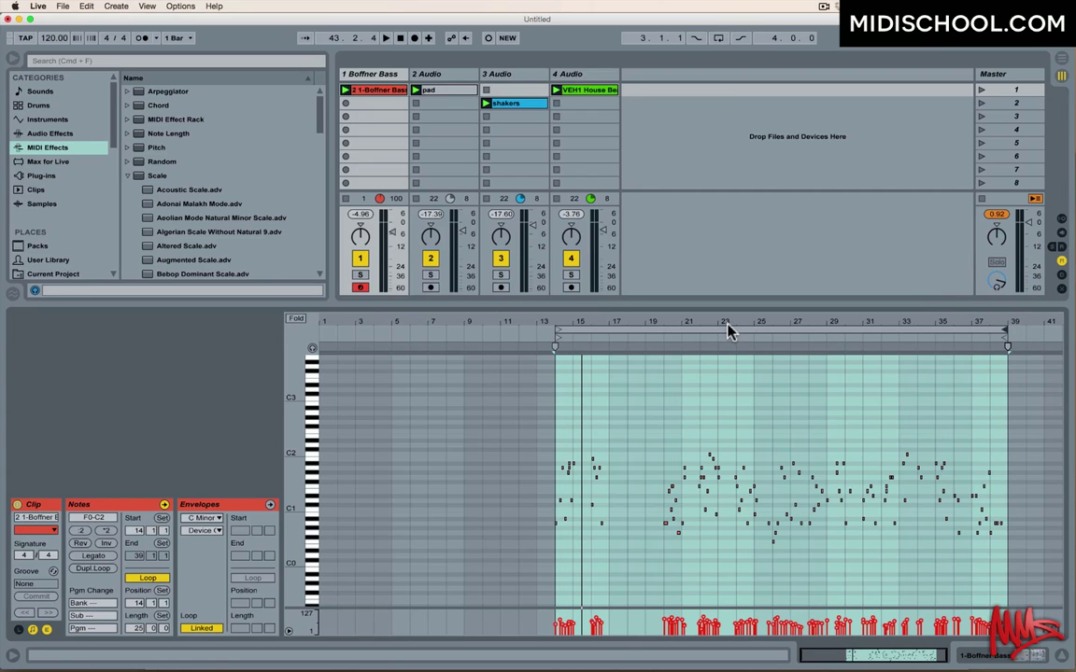
- Duplicate the bass clip into the second slot and shorten the copy's loop to one bar, from bar 14 to bar 15
{"action": "left_click_drag", "start_coordinate": [581, 322], "coordinate": [579, 413]}
{"action": "left_click_drag", "start_coordinate": [542, 327], "coordinate": [542, 348]}
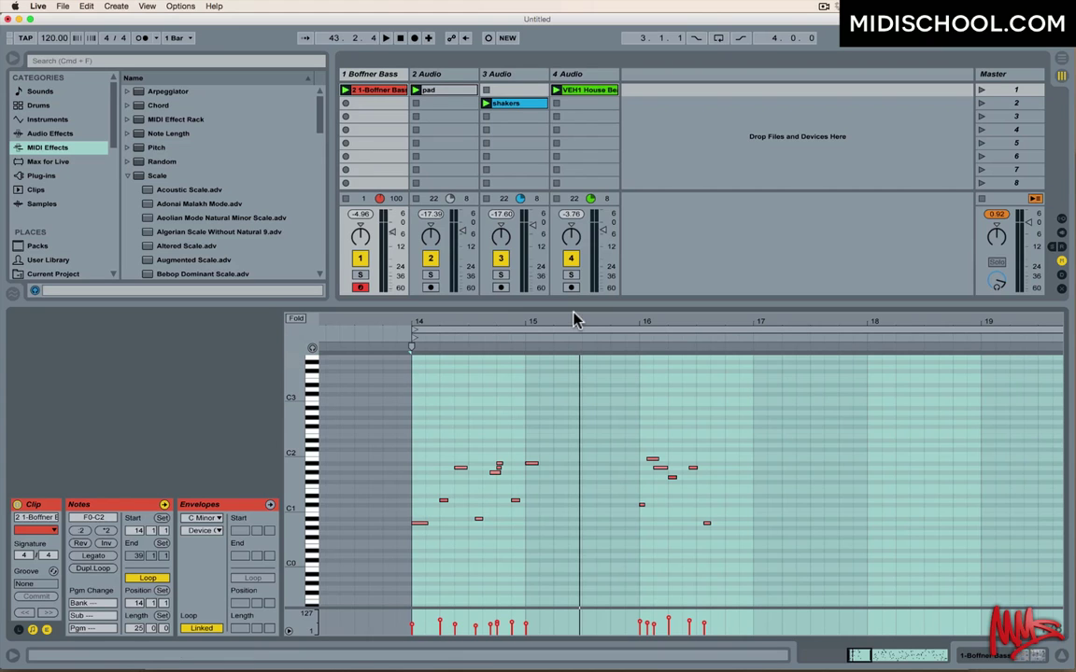
{"action": "left_click_drag", "start_coordinate": [573, 322], "coordinate": [574, 233]}
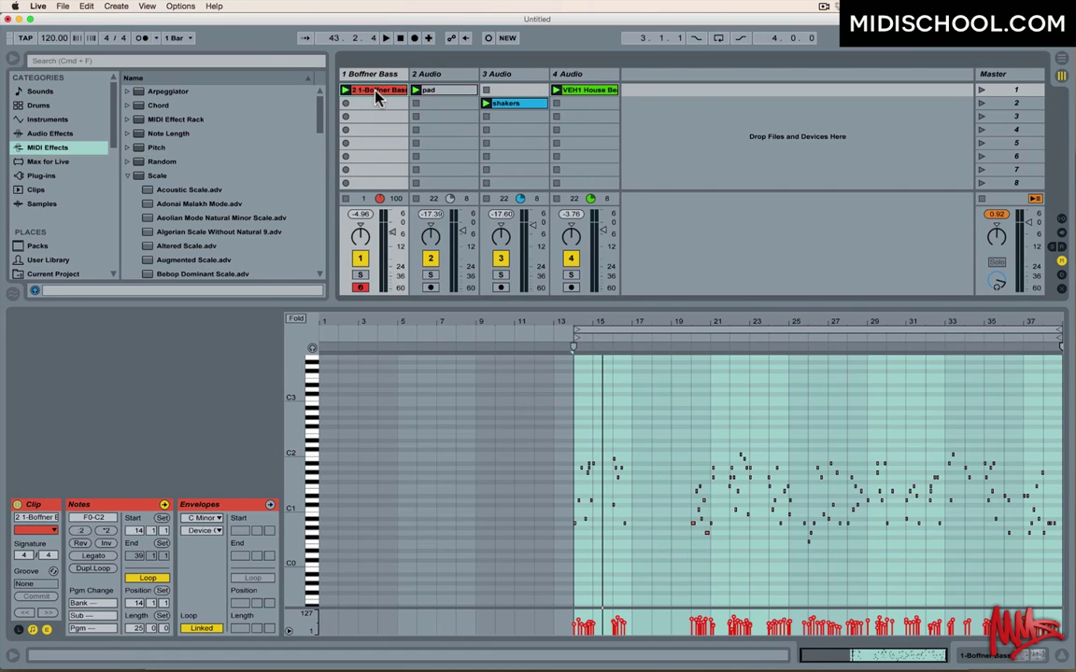
{"action": "key", "text": "super+d"}
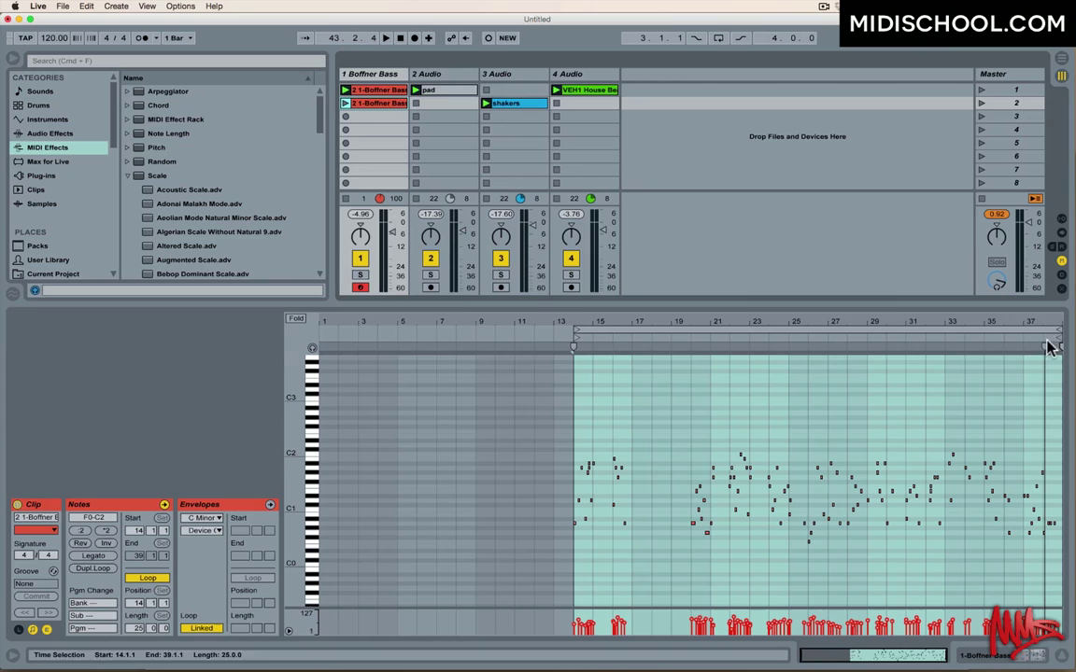
{"action": "mouse_move", "coordinate": [1061, 333]}
{"action": "left_mouse_down"}
{"action": "mouse_move", "coordinate": [610, 333]}
{"action": "mouse_move", "coordinate": [583, 411]}
{"action": "mouse_move", "coordinate": [584, 398]}
{"action": "left_mouse_up"}
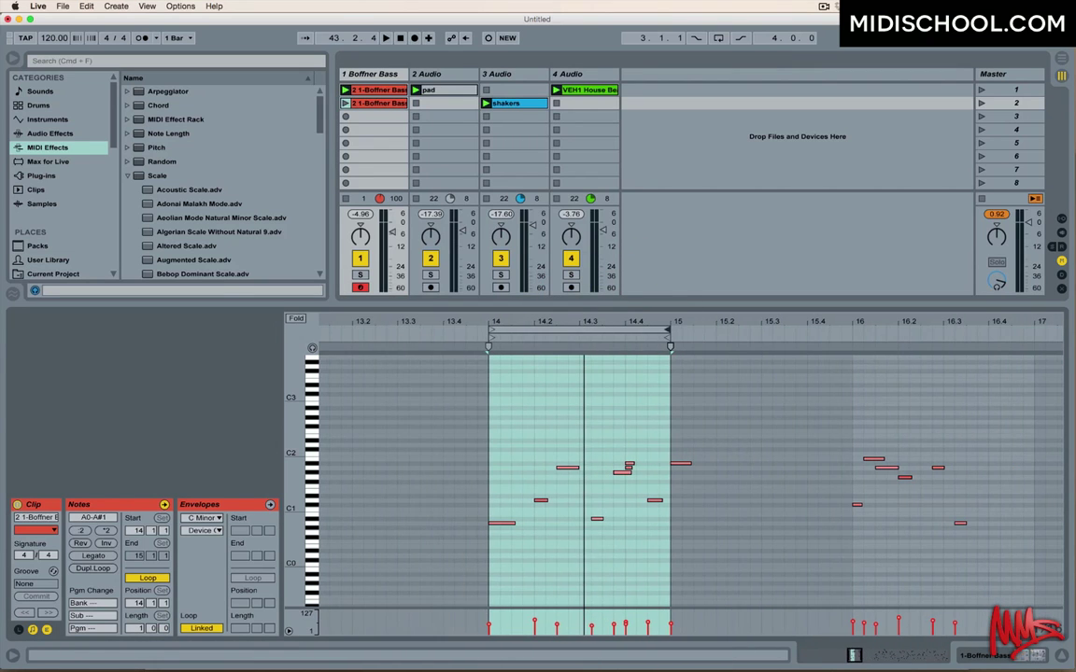
- Play the second bass clip and delete the extra A1 note at 14.4 beneath the A#1 note
{"action": "left_click", "coordinate": [343, 104]}
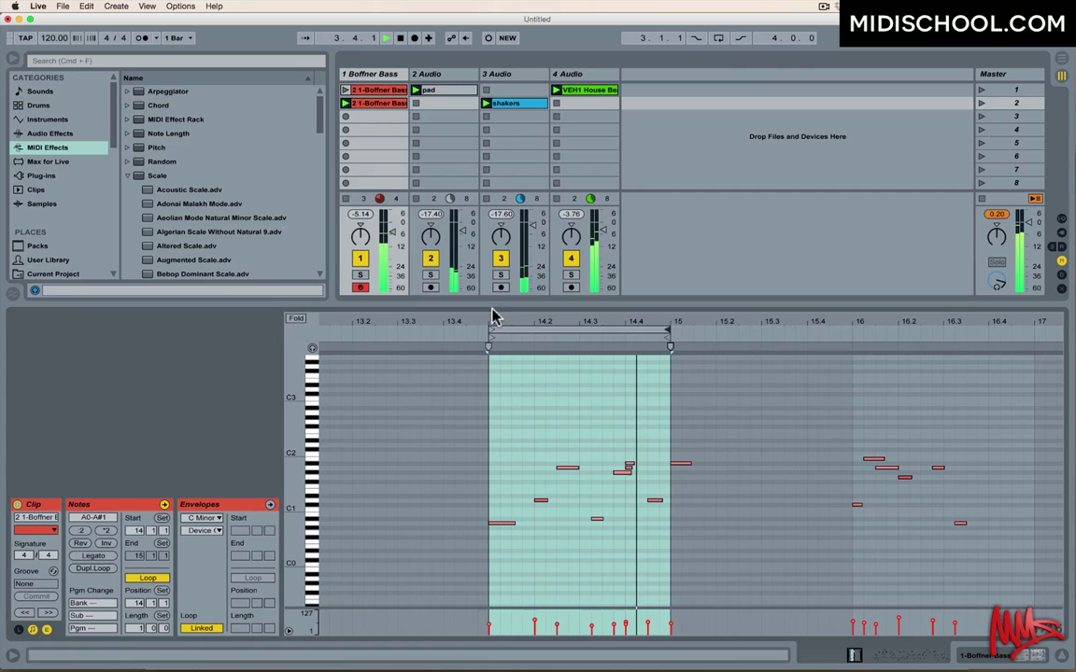
{"action": "scroll", "coordinate": [607, 448], "scroll_direction": "up", "scroll_amount": 1}
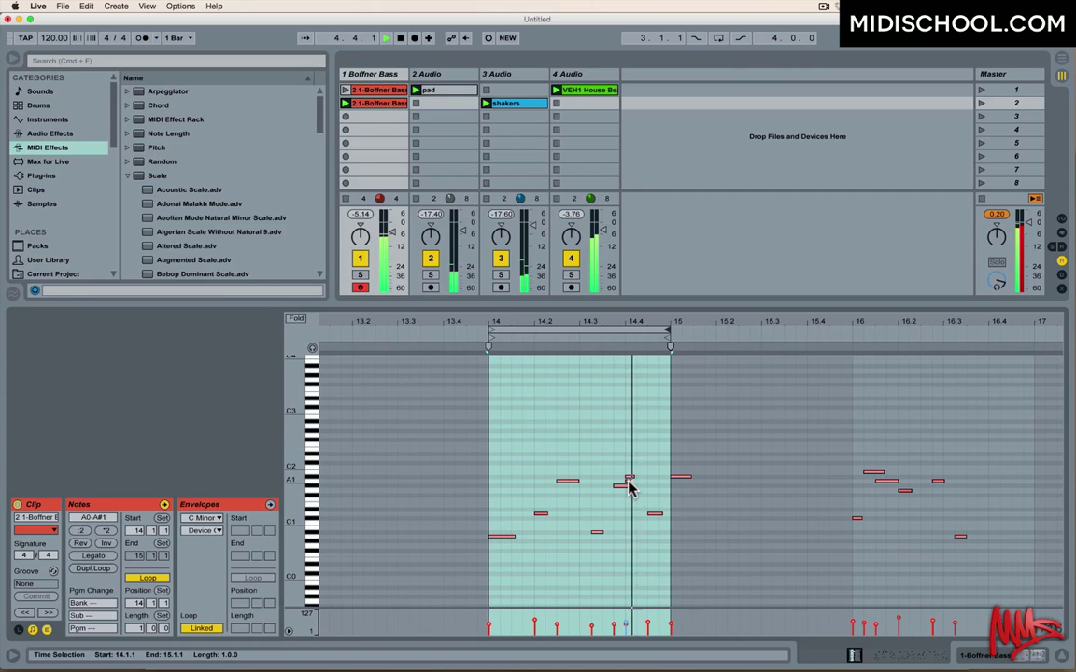
{"action": "left_click", "coordinate": [628, 481]}
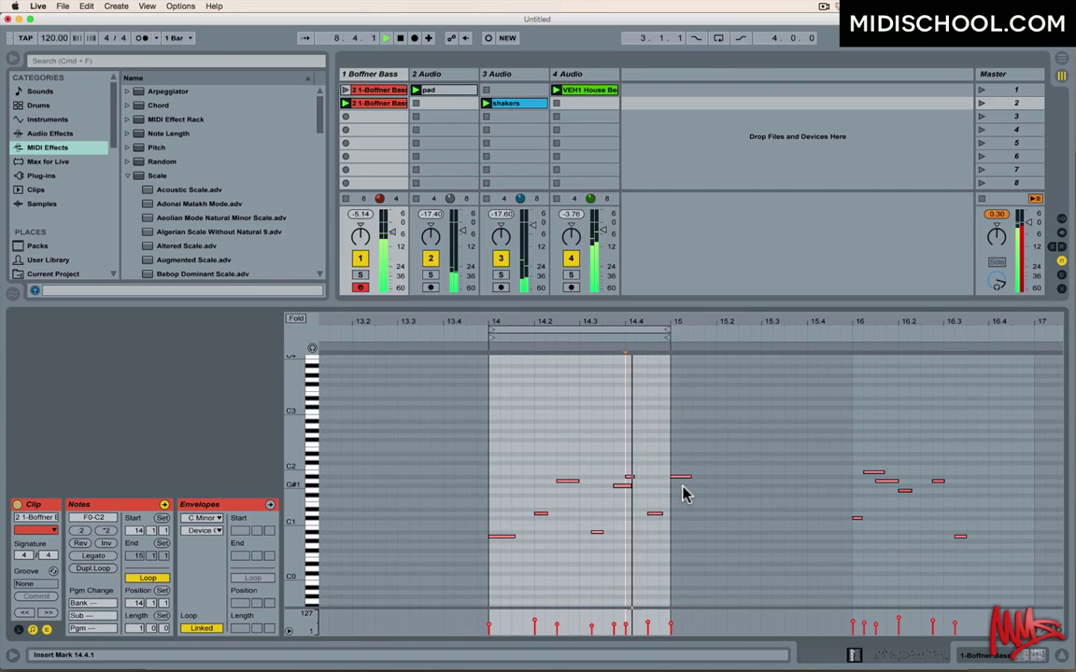
{"action": "scroll", "coordinate": [634, 456], "scroll_direction": "down", "scroll_amount": 1}
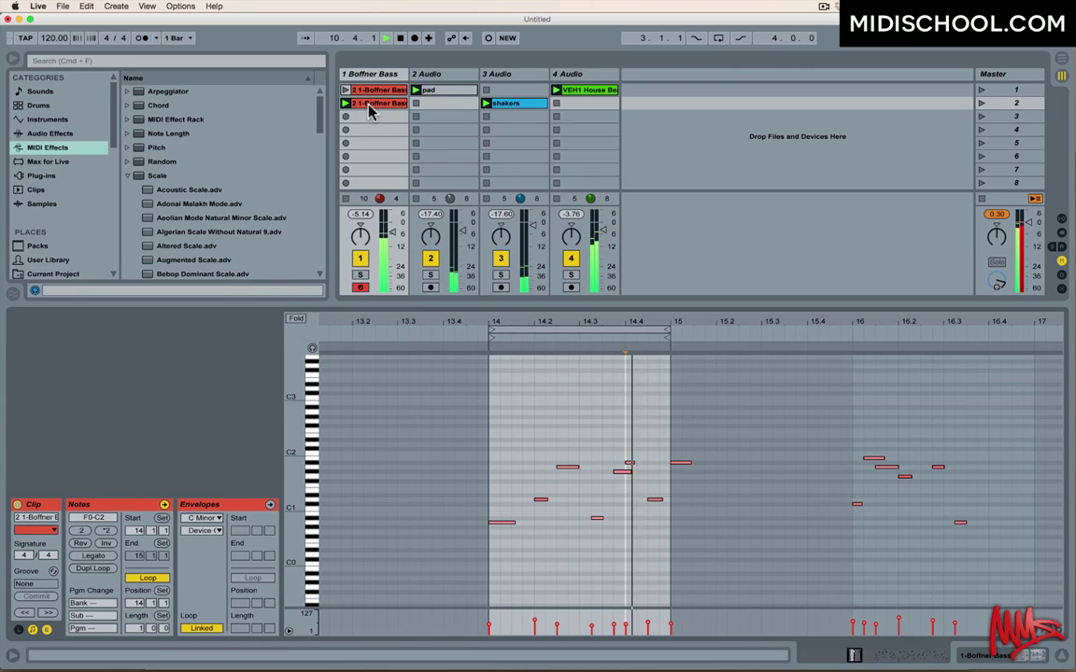
- Copy the edited bass clip into the third slot, launch the copy and select its loop brace
{"action": "left_click_drag", "start_coordinate": [370, 110], "coordinate": [364, 116]}
{"action": "left_click", "coordinate": [346, 116]}
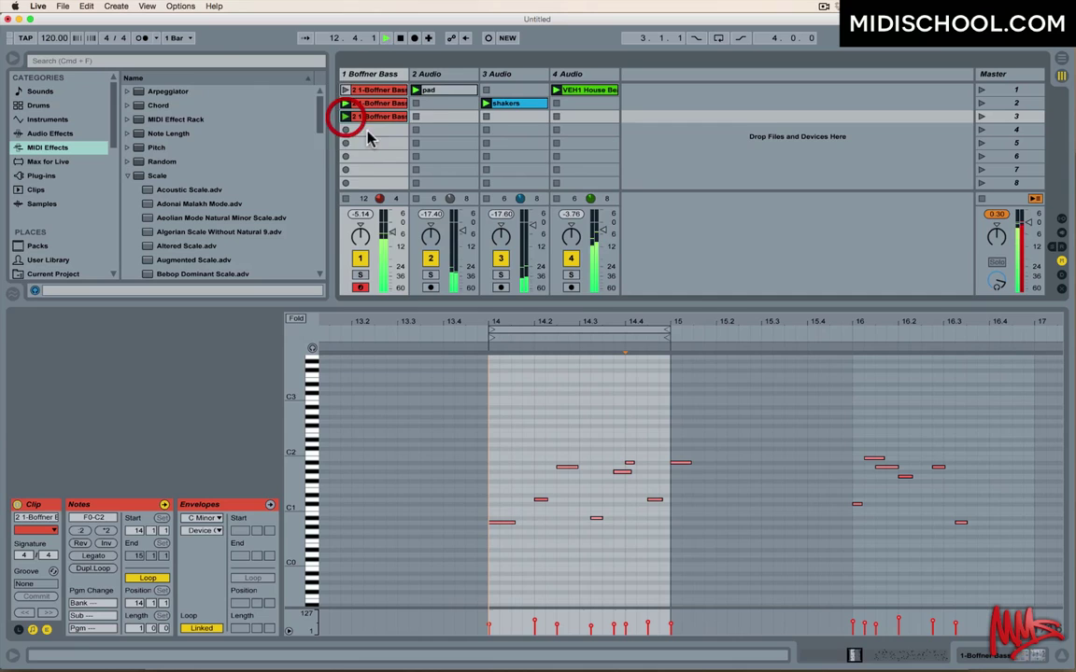
{"action": "left_click", "coordinate": [598, 330]}
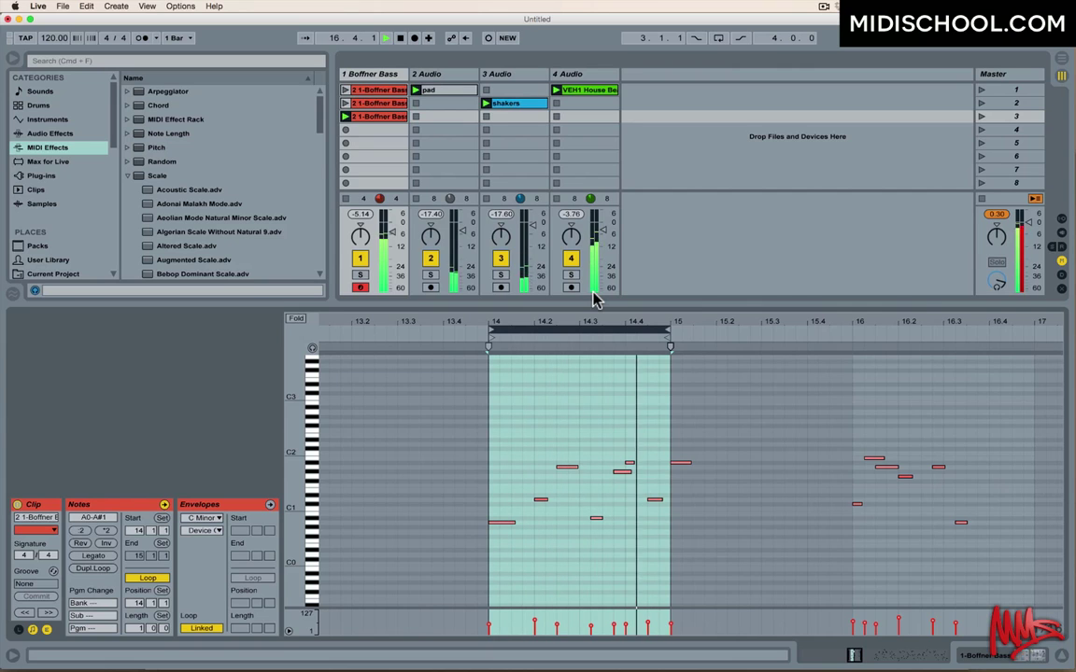
- Audition the third bass clip bar by bar, moving its one-bar loop forward until it runs from bar 35 to bar 36
{"action": "key", "text": "Up"}
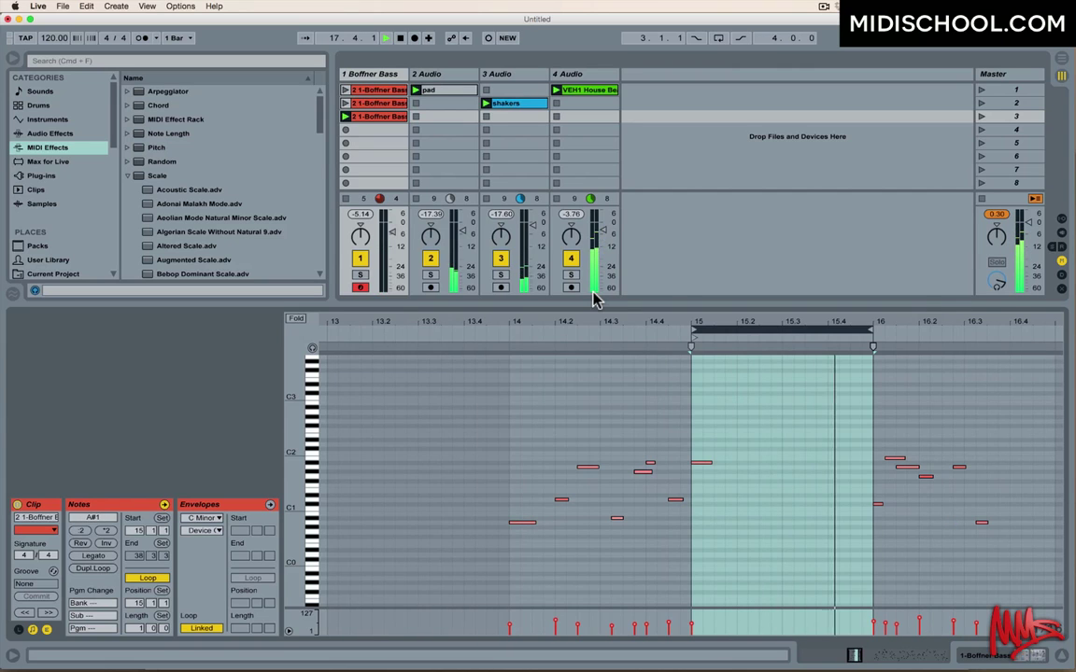
{"action": "key", "text": "Up"}
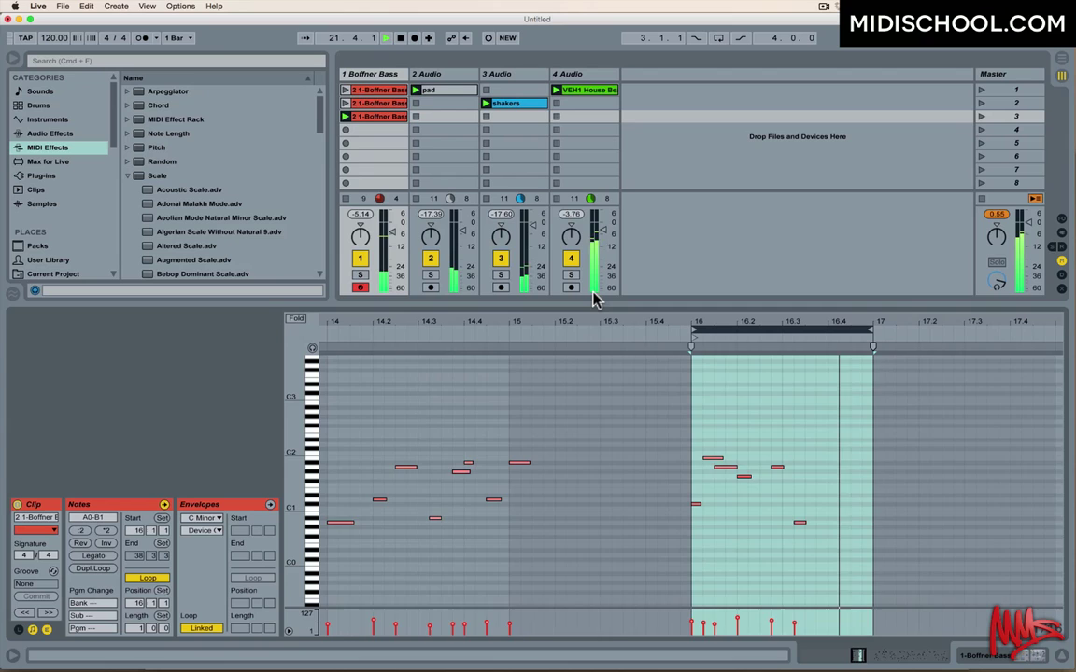
{"action": "key", "text": "shift+Up"}
{"action": "key", "text": "shift+Up"}
{"action": "key", "text": "shift+Up"}
{"action": "key", "text": "shift+Up"}
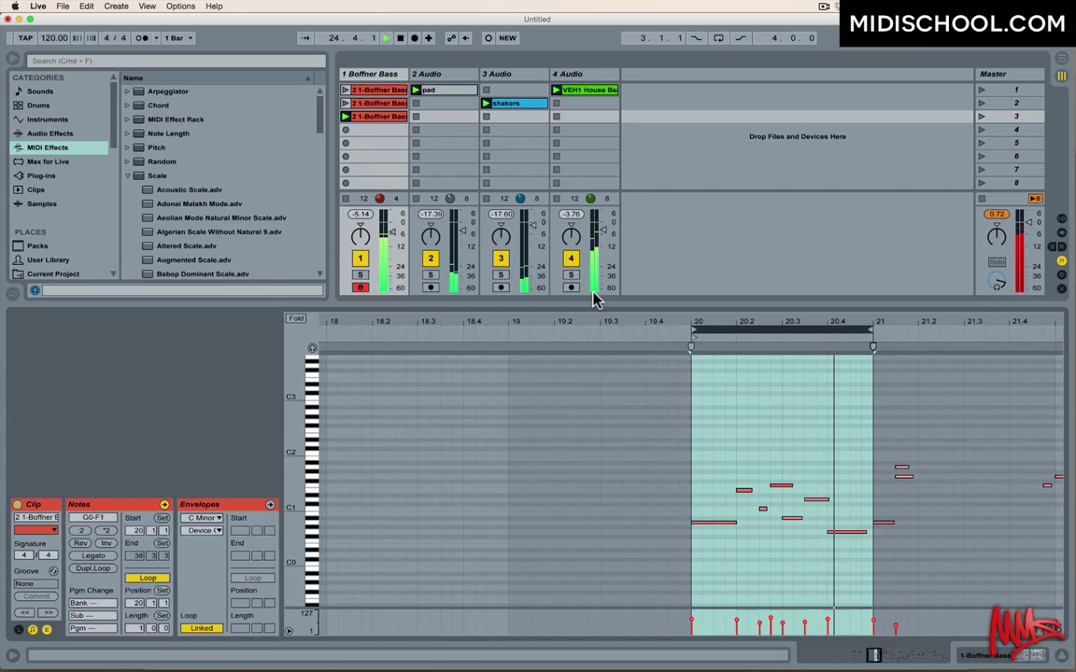
{"action": "key", "text": "Up"}
{"action": "key", "text": "Up"}
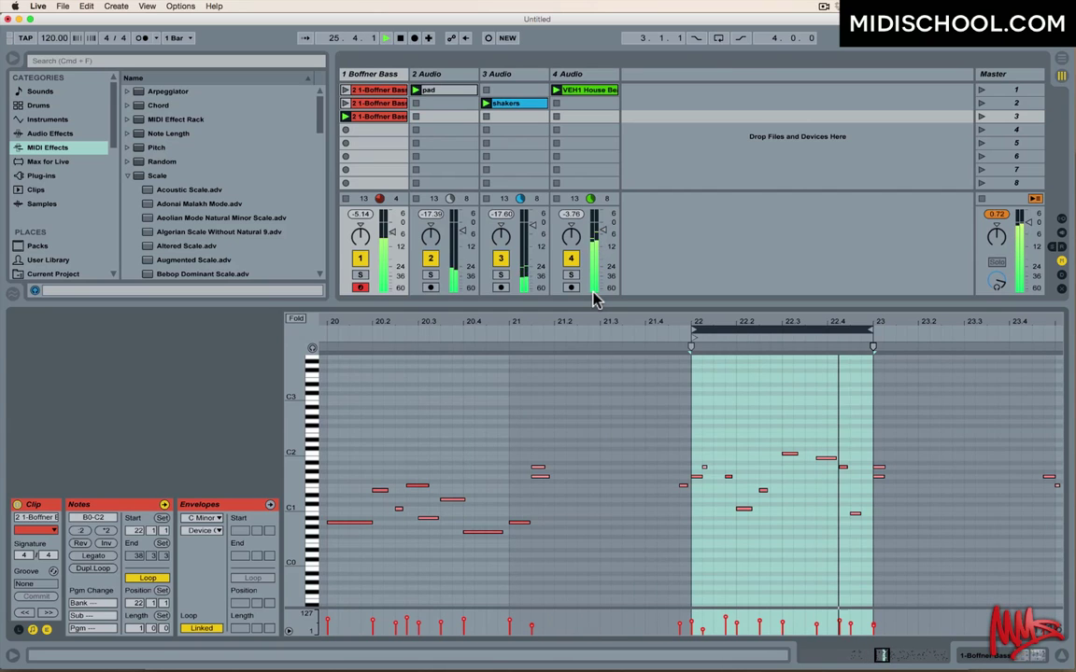
{"action": "key", "text": "Up"}
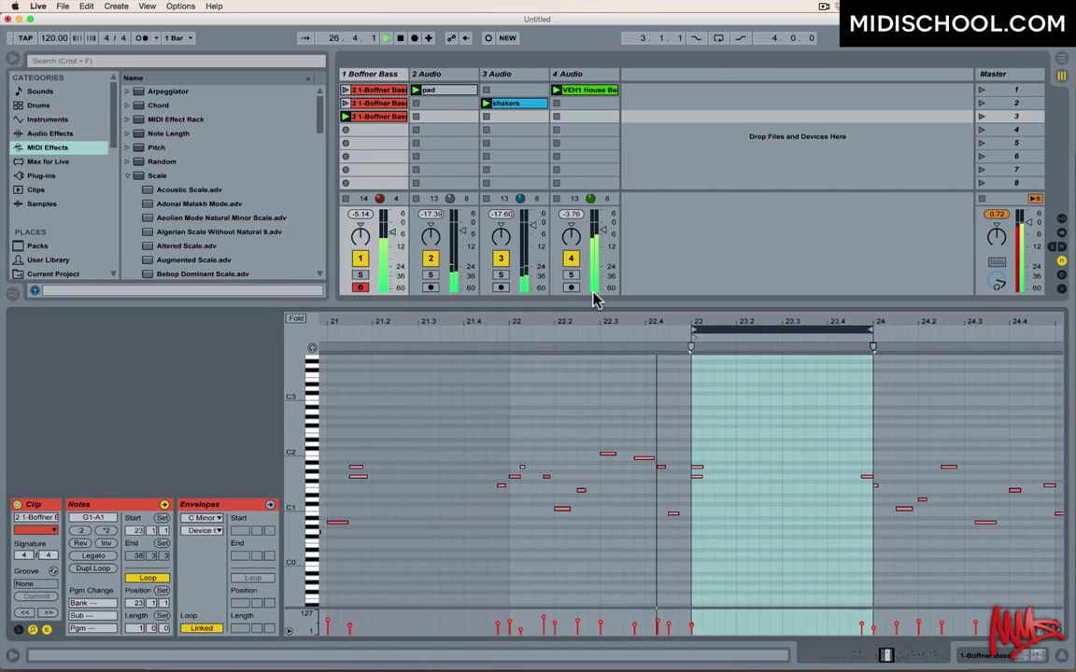
{"action": "key", "text": "Up"}
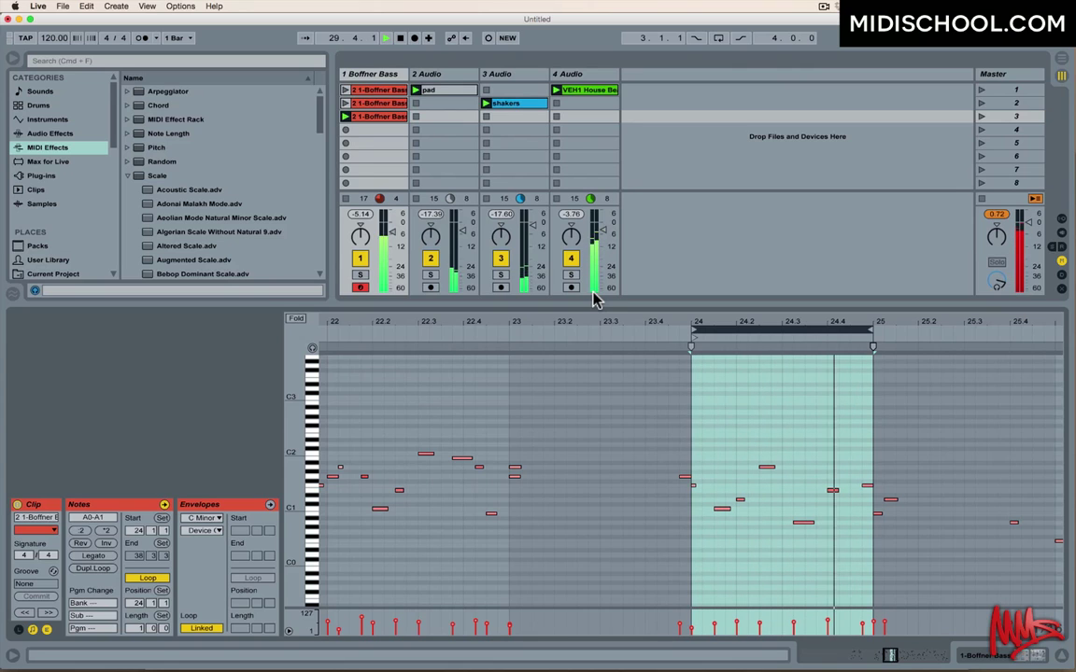
{"action": "key", "text": "Up"}
{"action": "key", "text": "Up"}
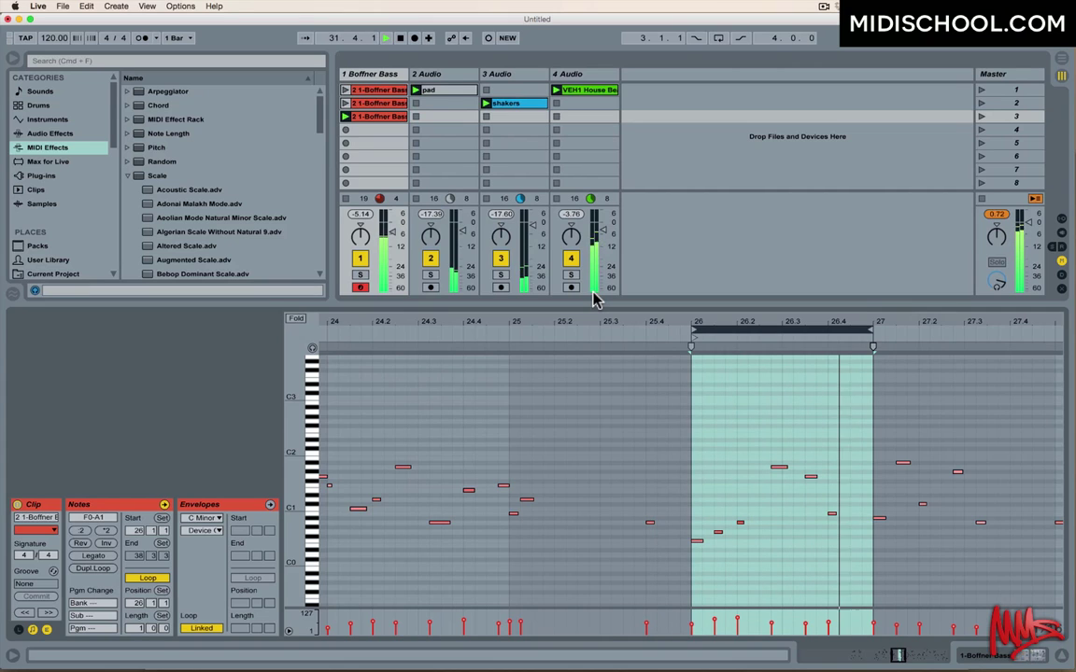
{"action": "key", "text": "Up"}
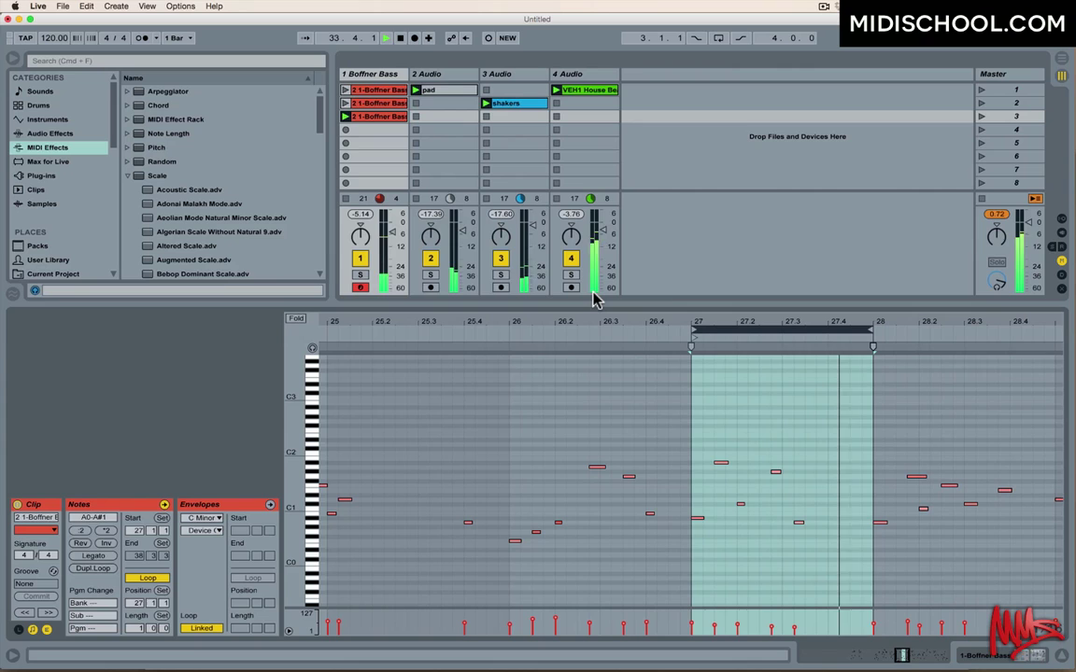
{"action": "key", "text": "Up"}
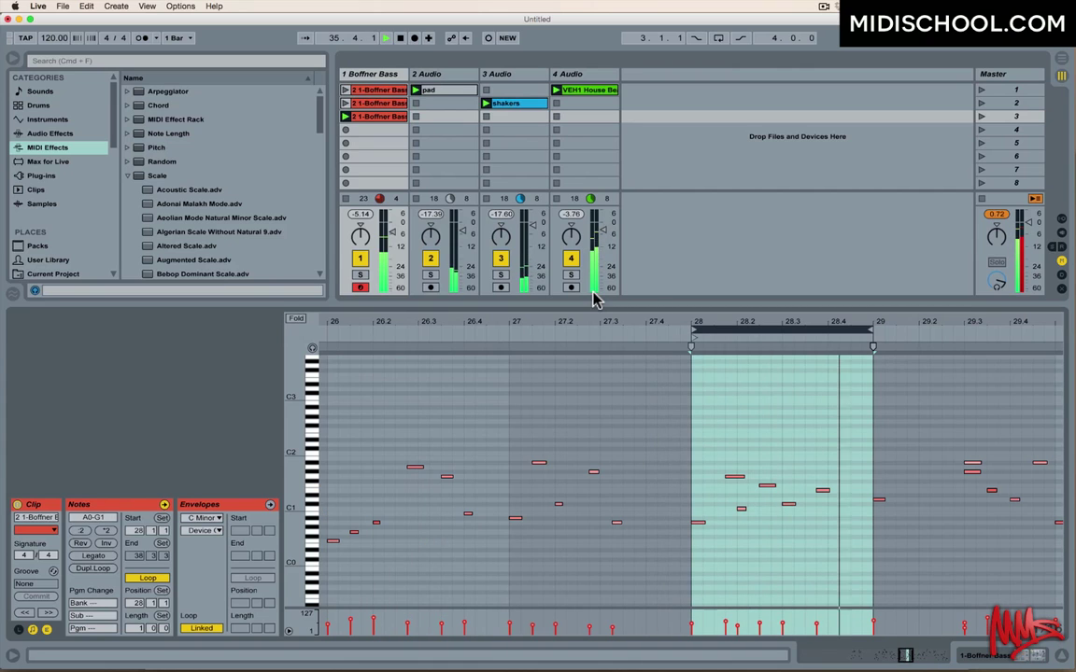
{"action": "key", "text": "Up"}
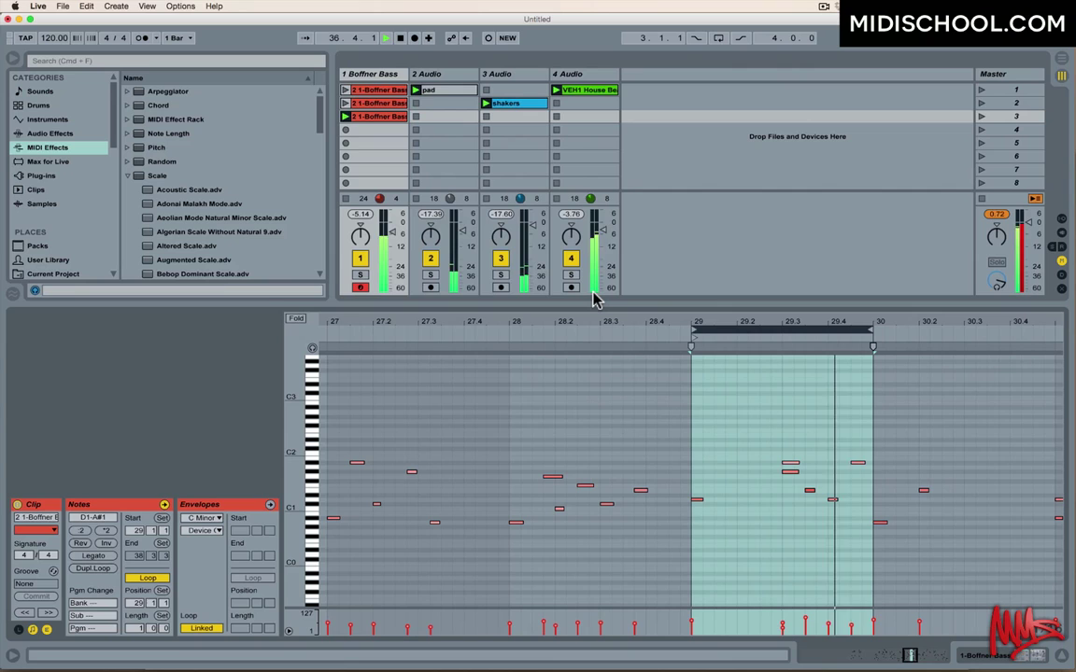
{"action": "key", "text": "Up"}
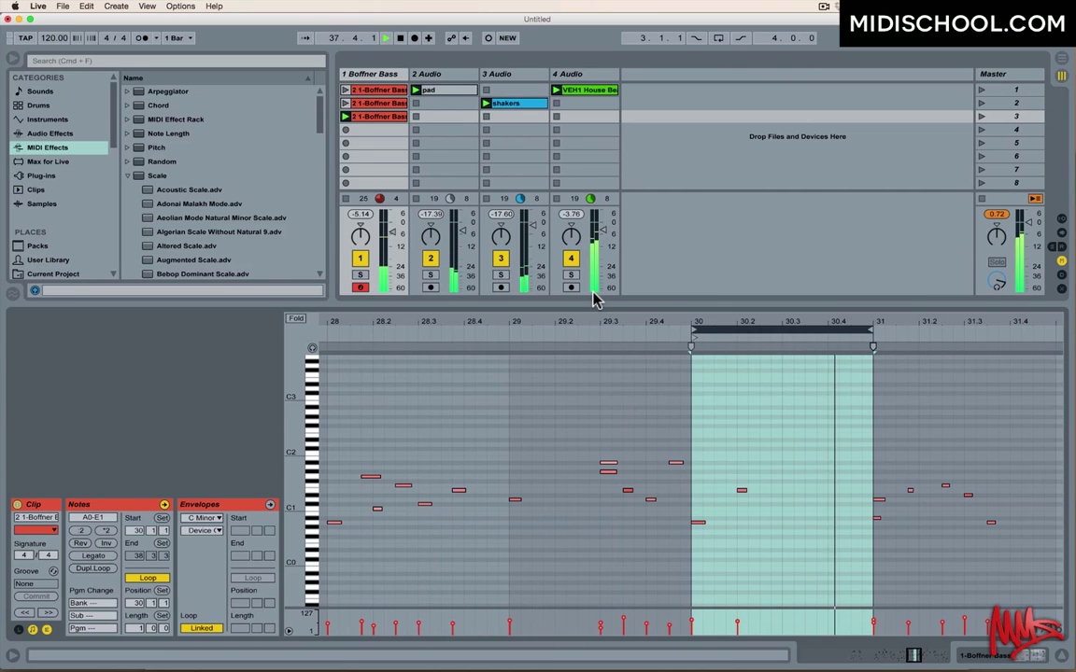
{"action": "key", "text": "Up"}
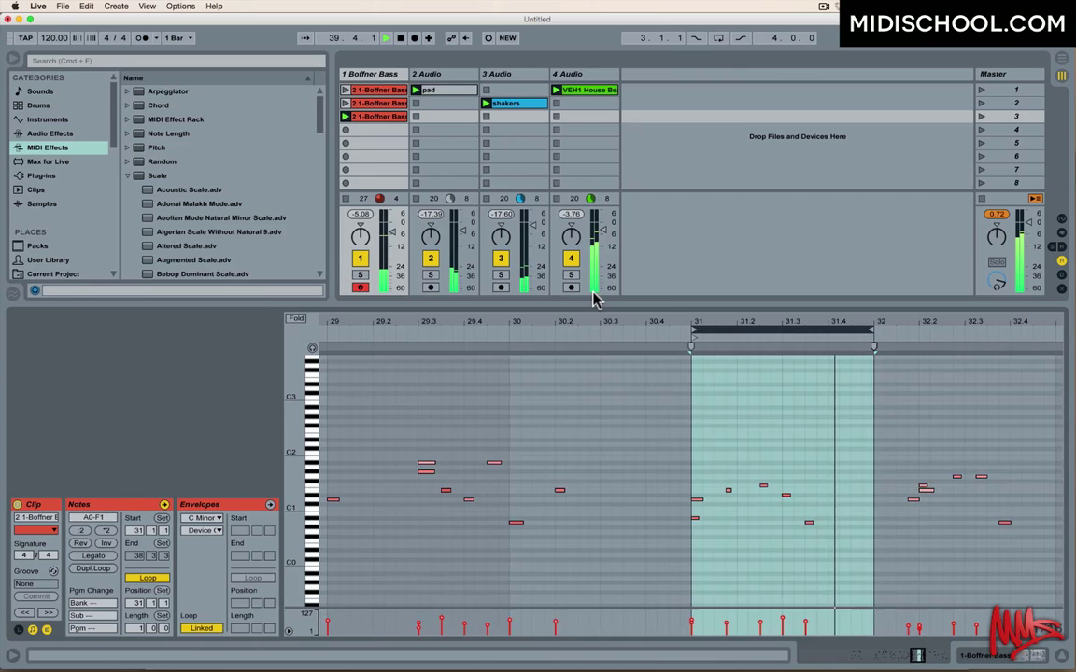
{"action": "key", "text": "Up"}
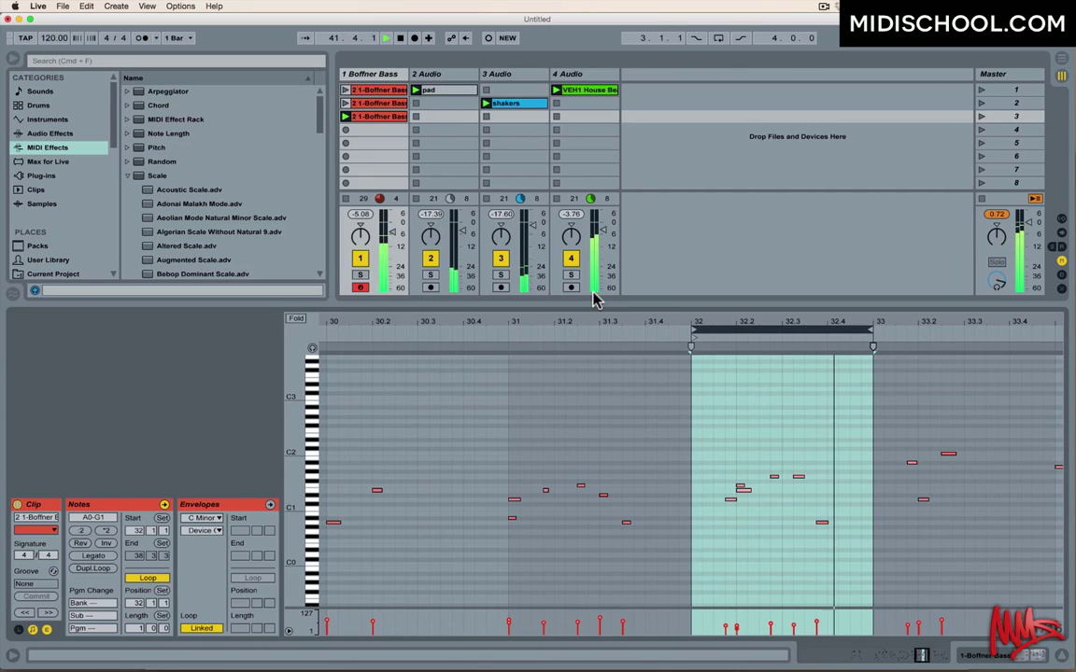
{"action": "key", "text": "Up"}
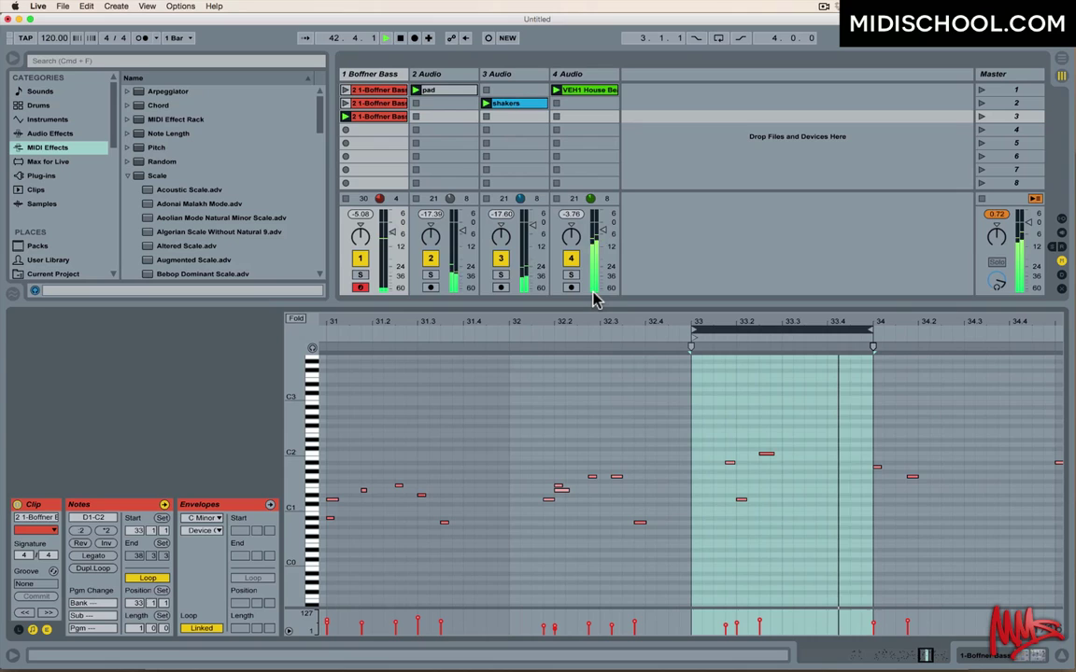
{"action": "key", "text": "Up"}
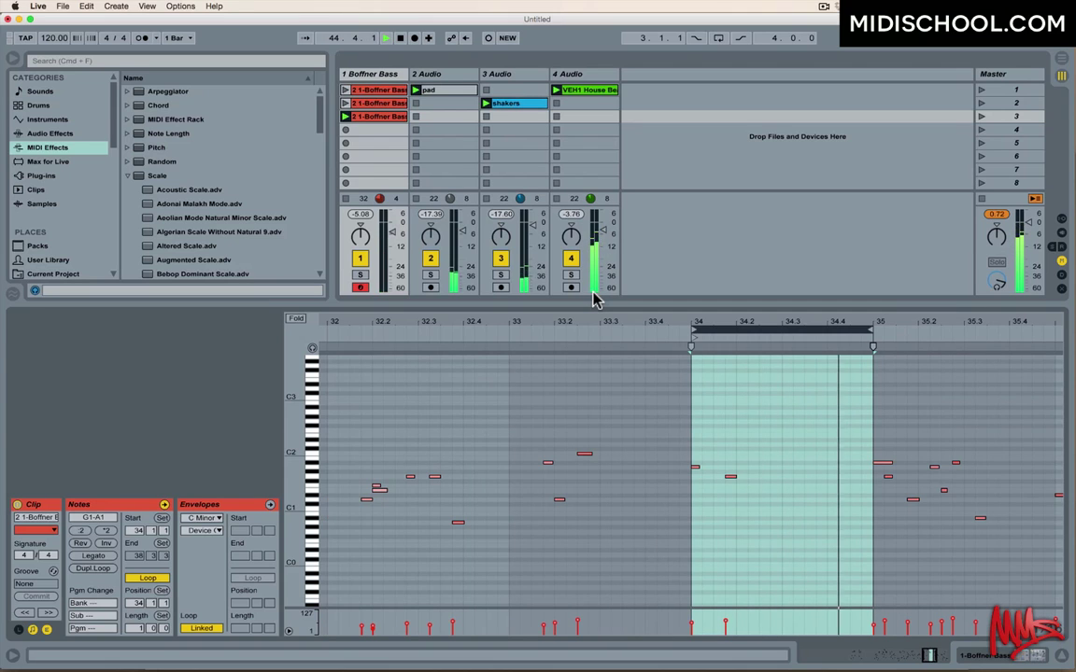
{"action": "key", "text": "Up"}
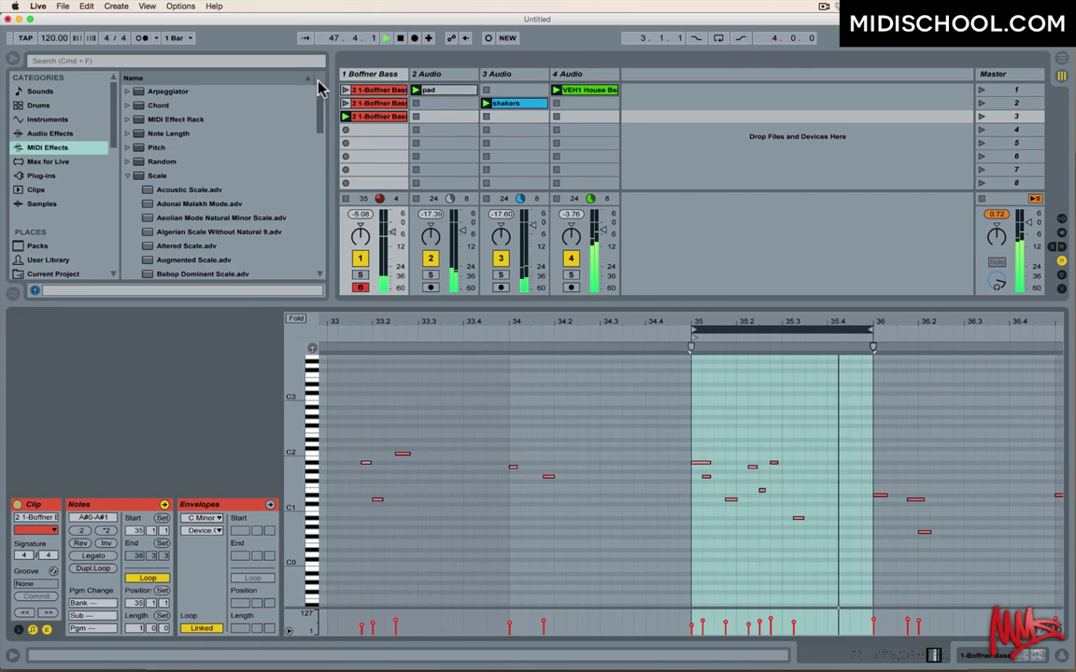
- Duplicate the third bass clip into the fourth slot, launch the copy and select its loop brace
{"action": "left_click", "coordinate": [387, 119]}
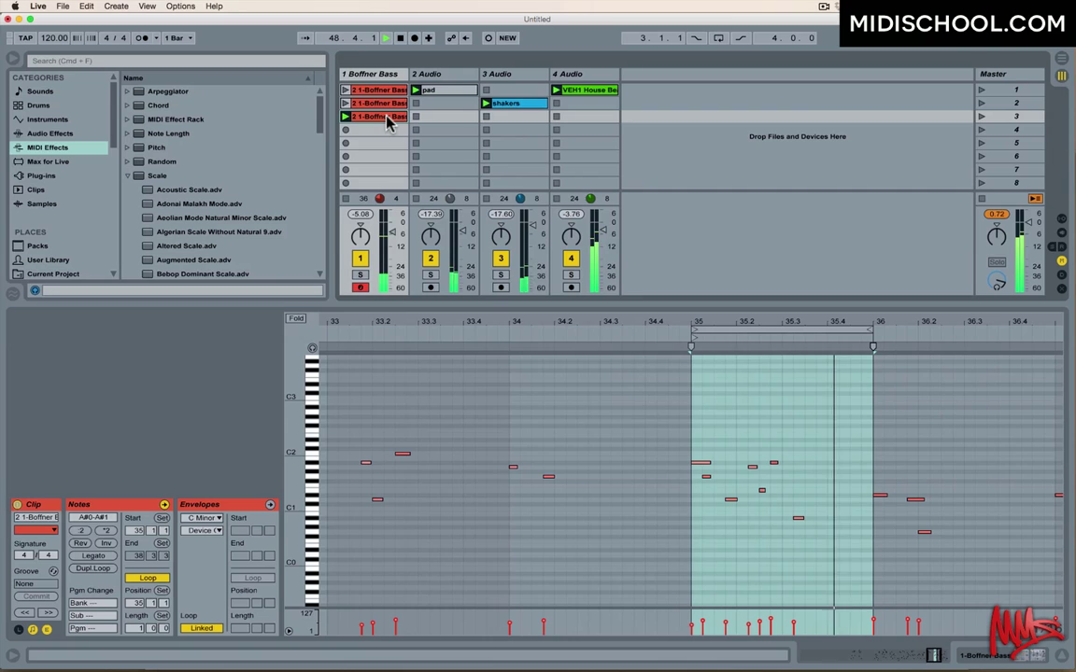
{"action": "left_click_drag", "start_coordinate": [387, 119], "coordinate": [385, 131]}
{"action": "left_click", "coordinate": [347, 133]}
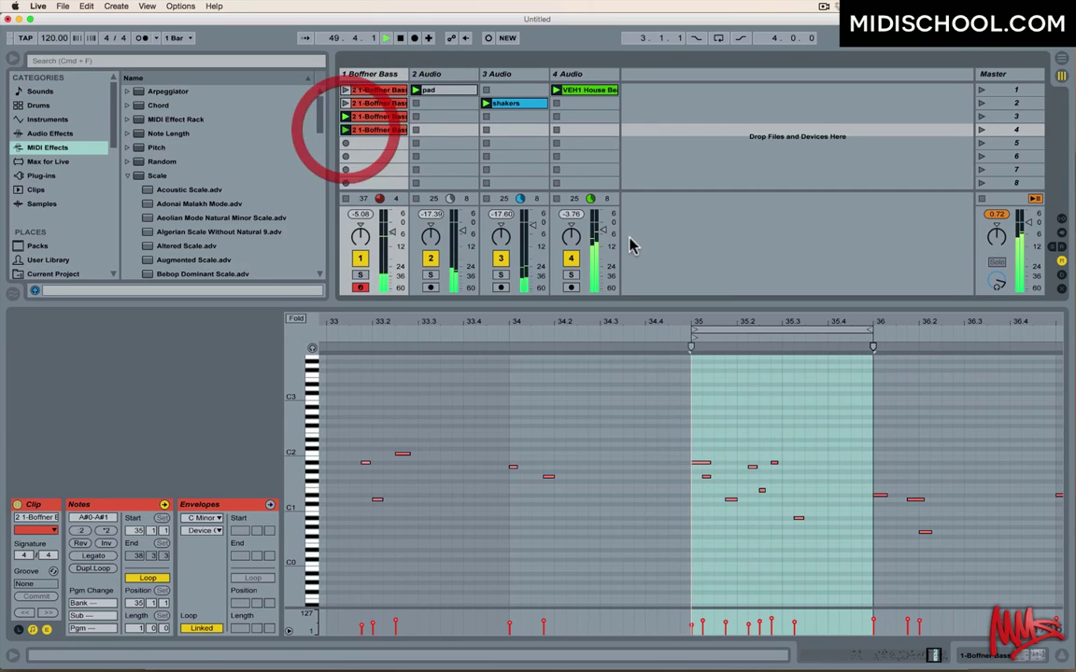
{"action": "left_click", "coordinate": [761, 335]}
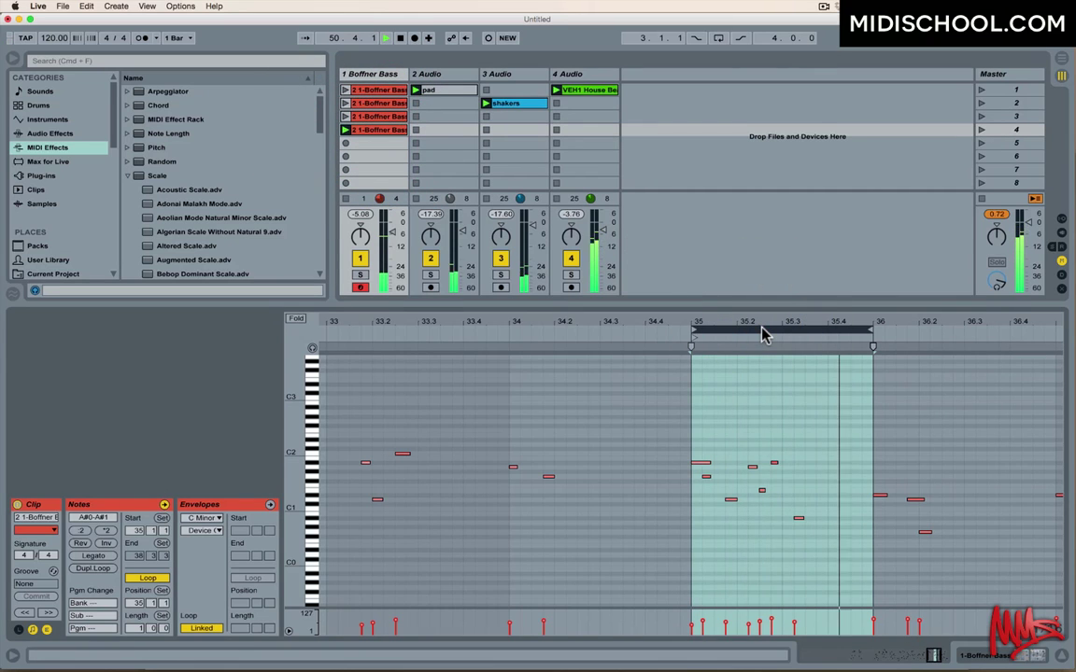
- Move the fourth clip's one-bar loop forward to start at bar 38, auditioning the bars on the way
{"action": "key", "text": "Up"}
{"action": "key", "text": "Up"}
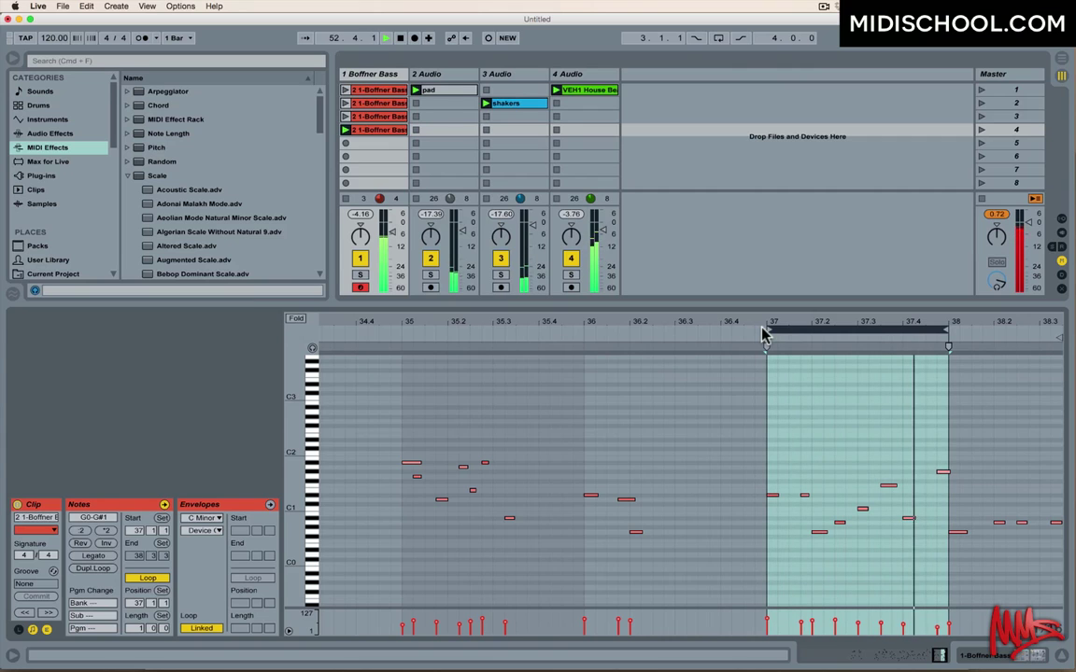
{"action": "key", "text": "Up"}
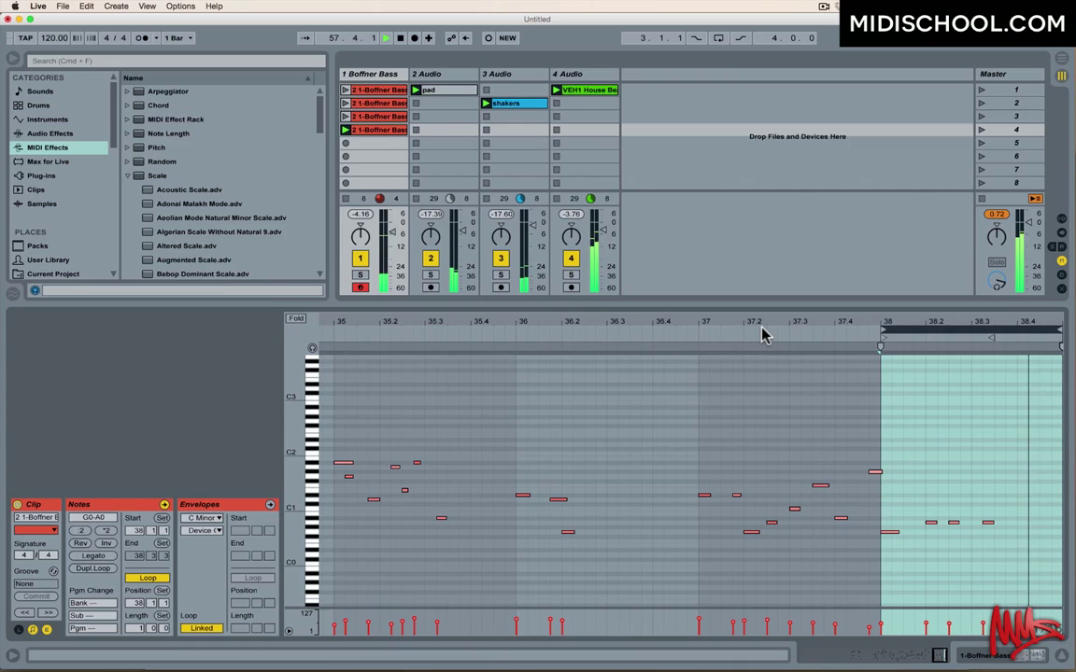
- Nudge the fourth clip's one-bar loop back in sixteenth-note steps until it starts at 37.2.4
{"action": "key", "text": "Left"}
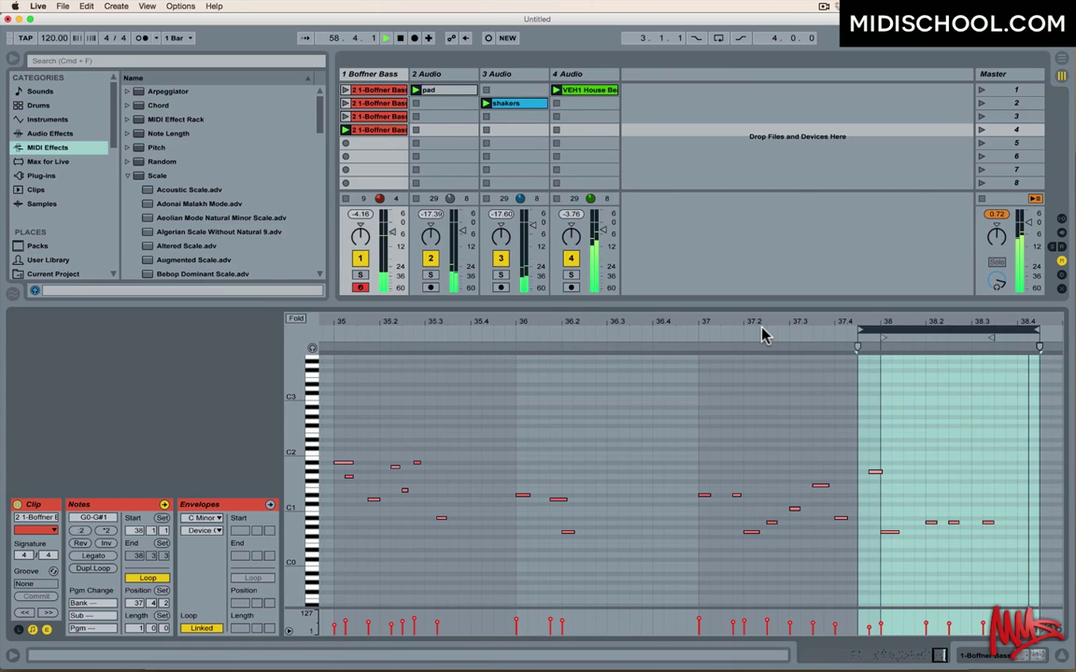
{"action": "key", "text": "Left"}
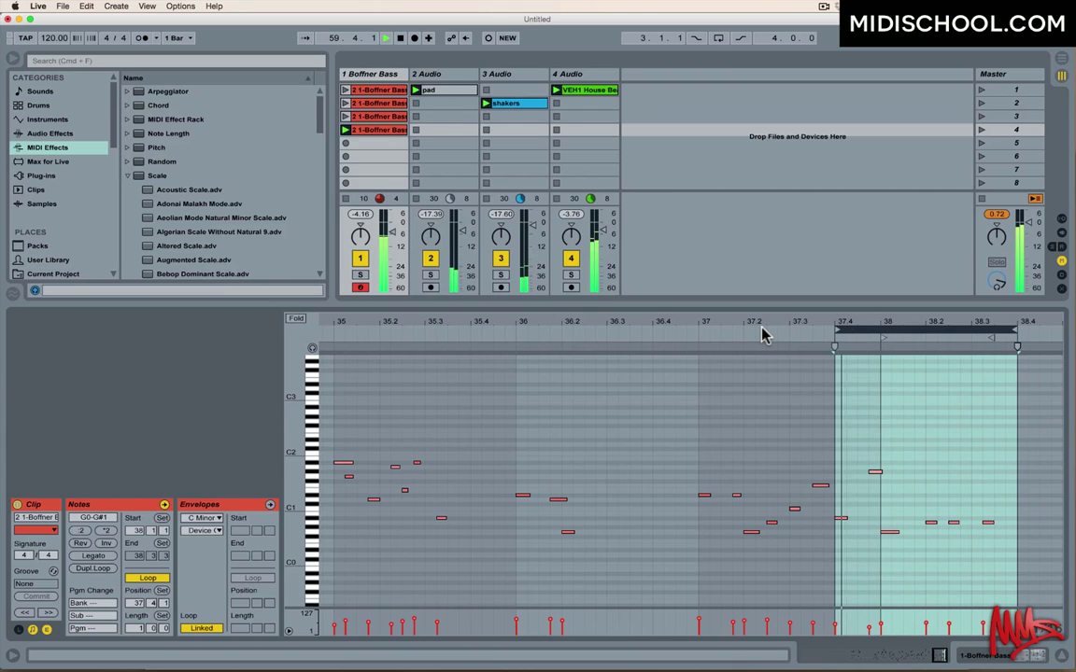
{"action": "key", "text": "Left"}
{"action": "key", "text": "Left"}
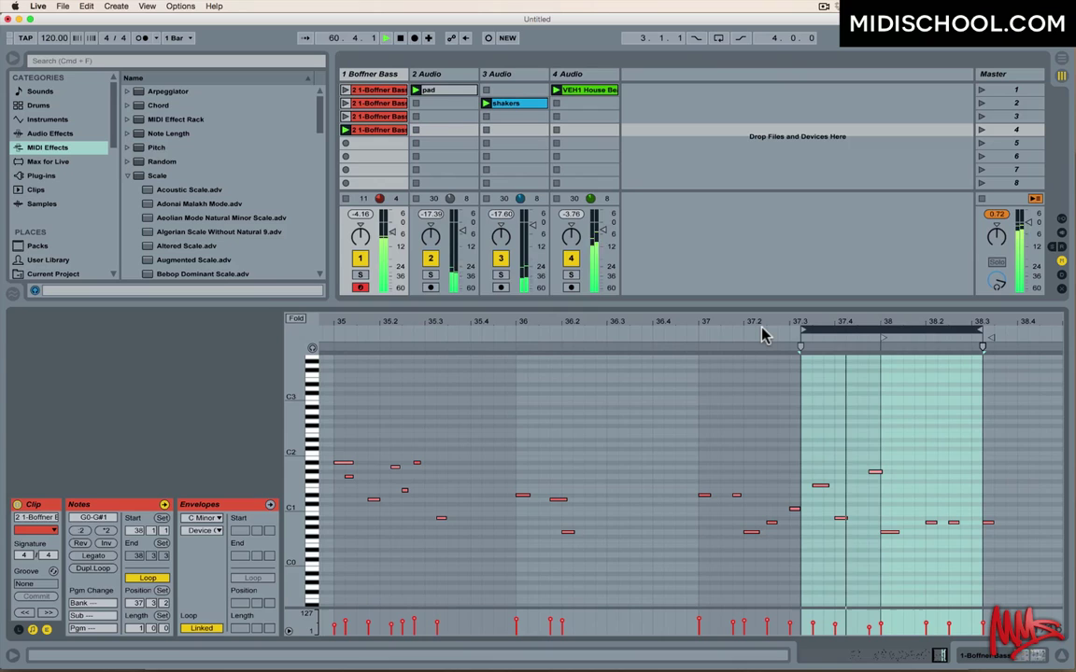
{"action": "key", "text": "Left"}
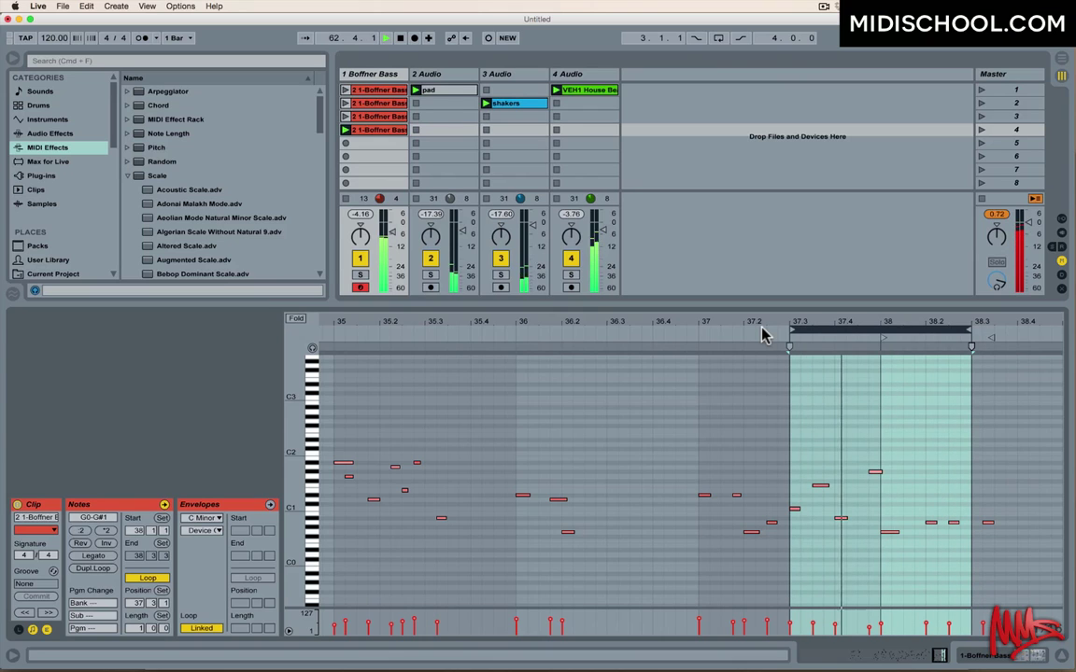
{"action": "key", "text": "Left"}
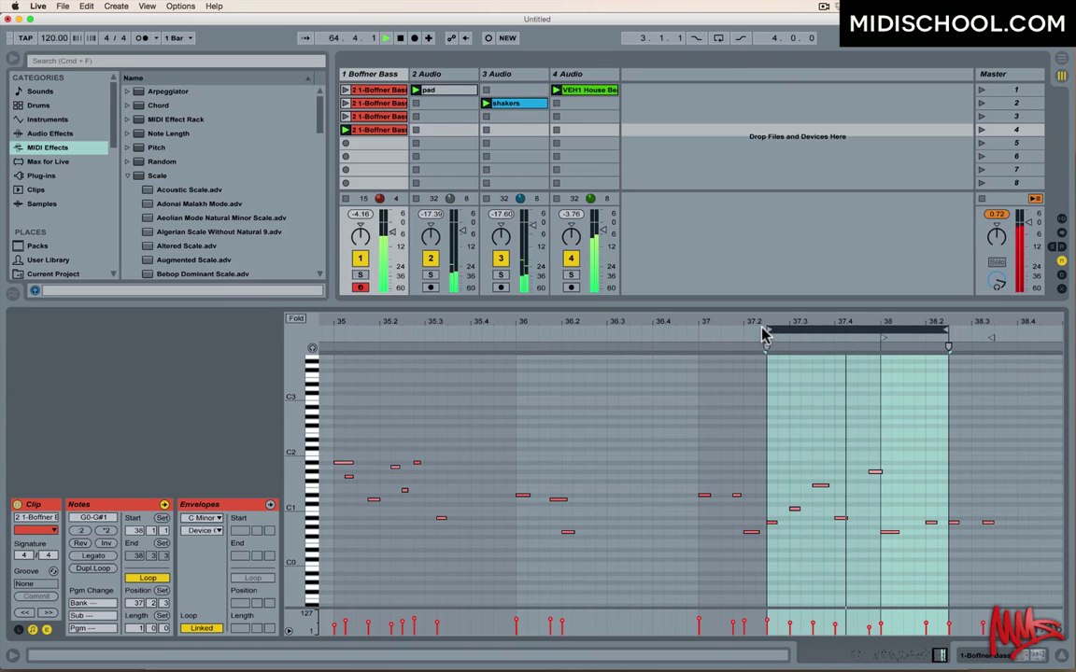
{"action": "key", "text": "Right"}
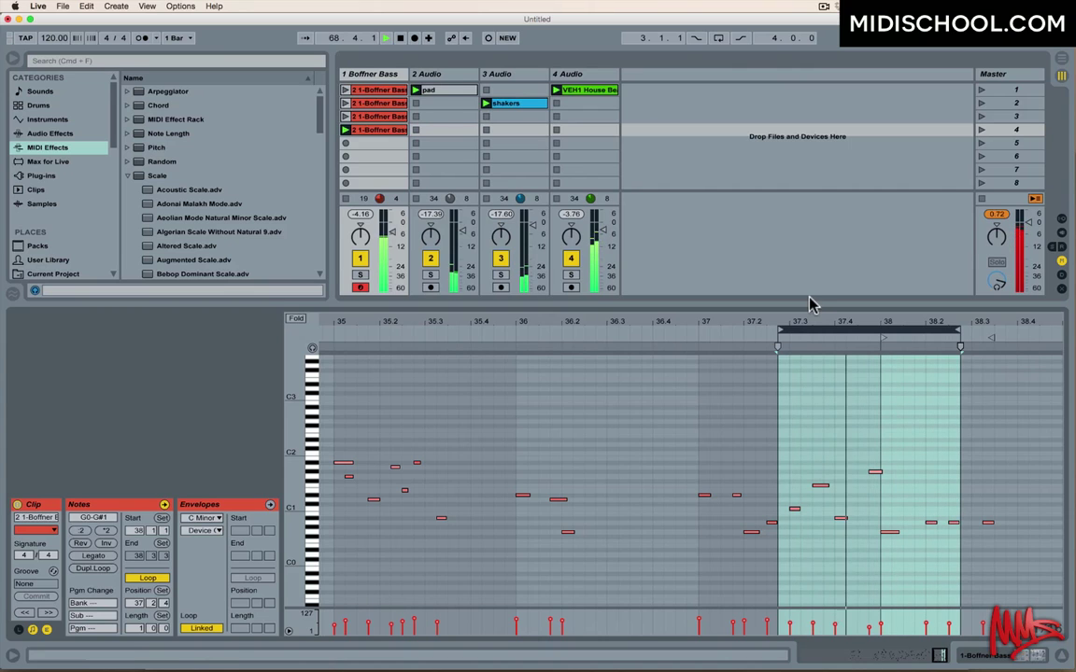
- Transpose the F1 note at 37.3.3 in the fourth clip down to F#0
{"action": "left_click", "coordinate": [821, 485]}
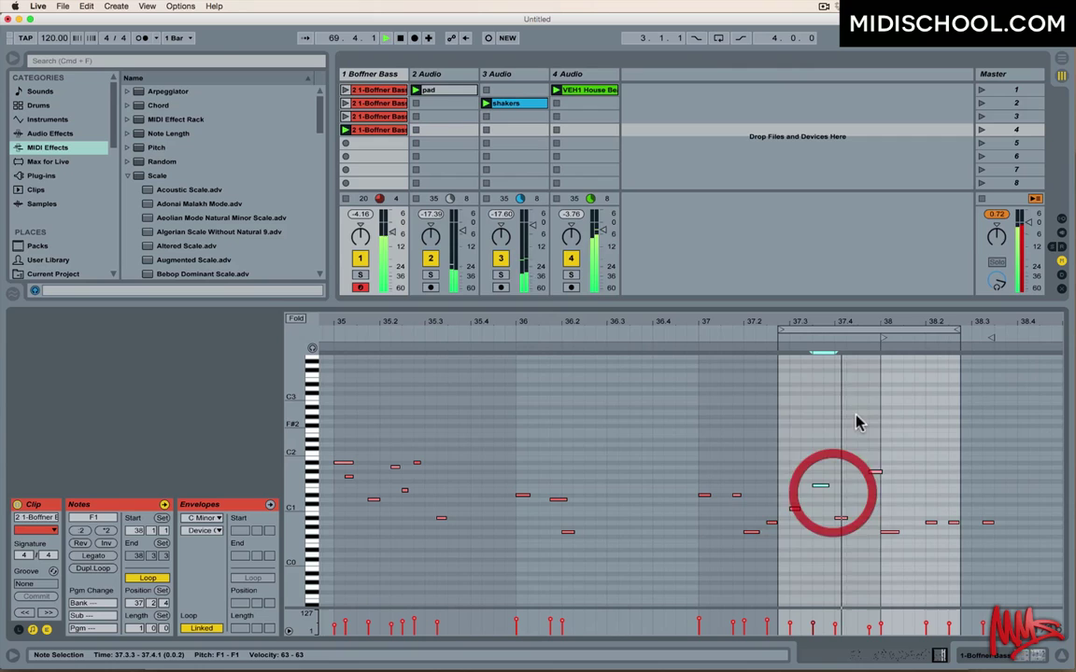
{"action": "key", "text": "Up"}
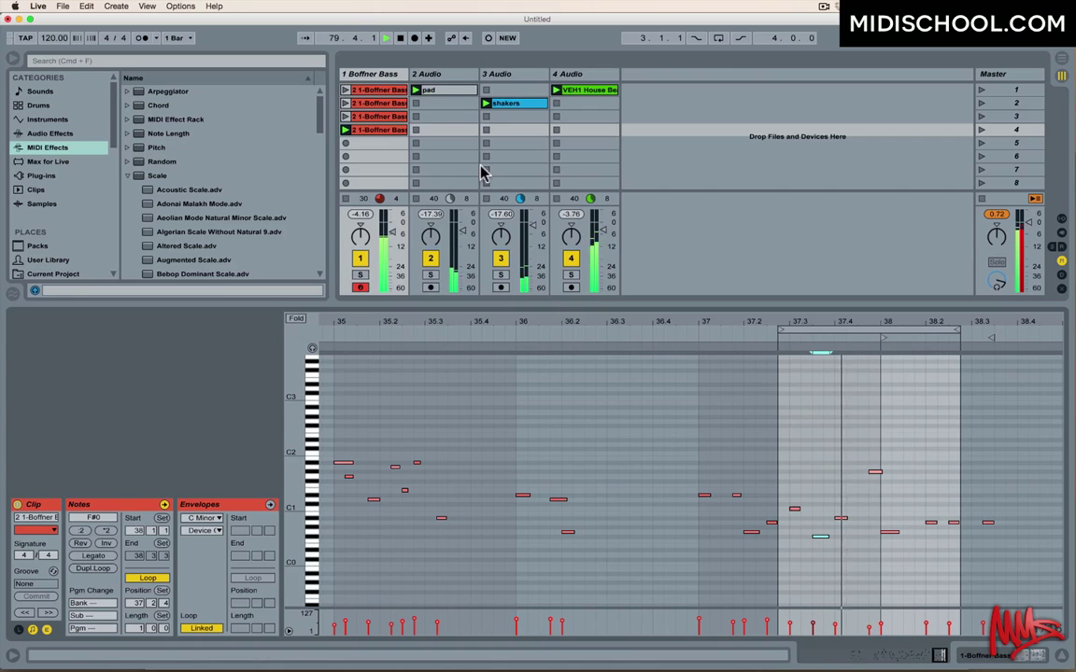
- Compare the second, third and fourth bass clips by launching them alternately, ending on the second, and show the bass track's devices
{"action": "left_click", "coordinate": [344, 102]}
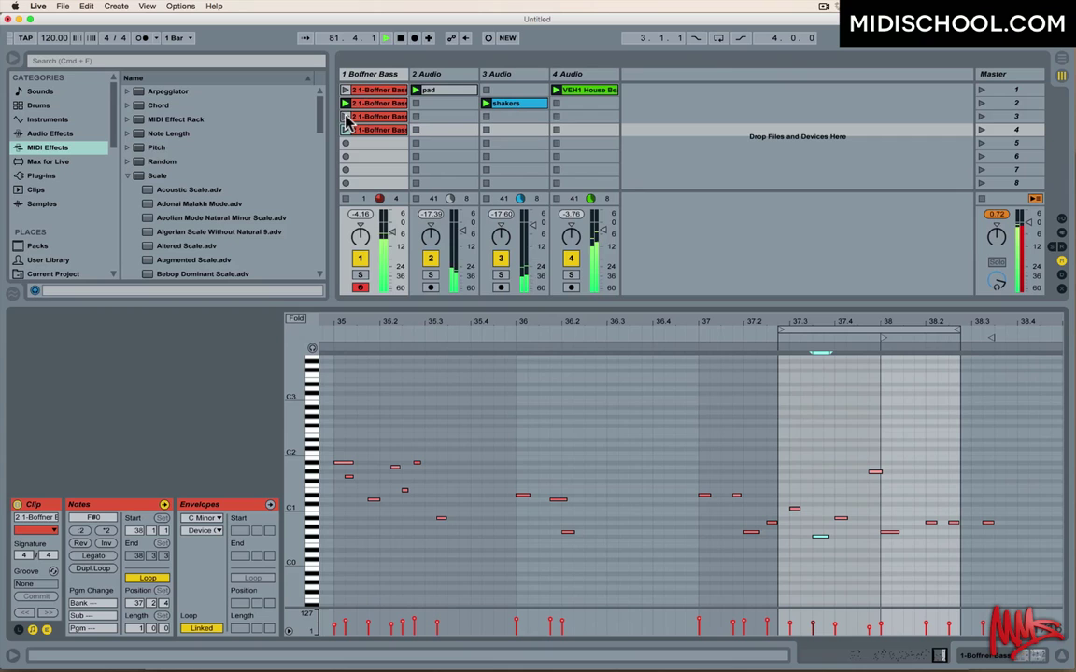
{"action": "left_click", "coordinate": [345, 116]}
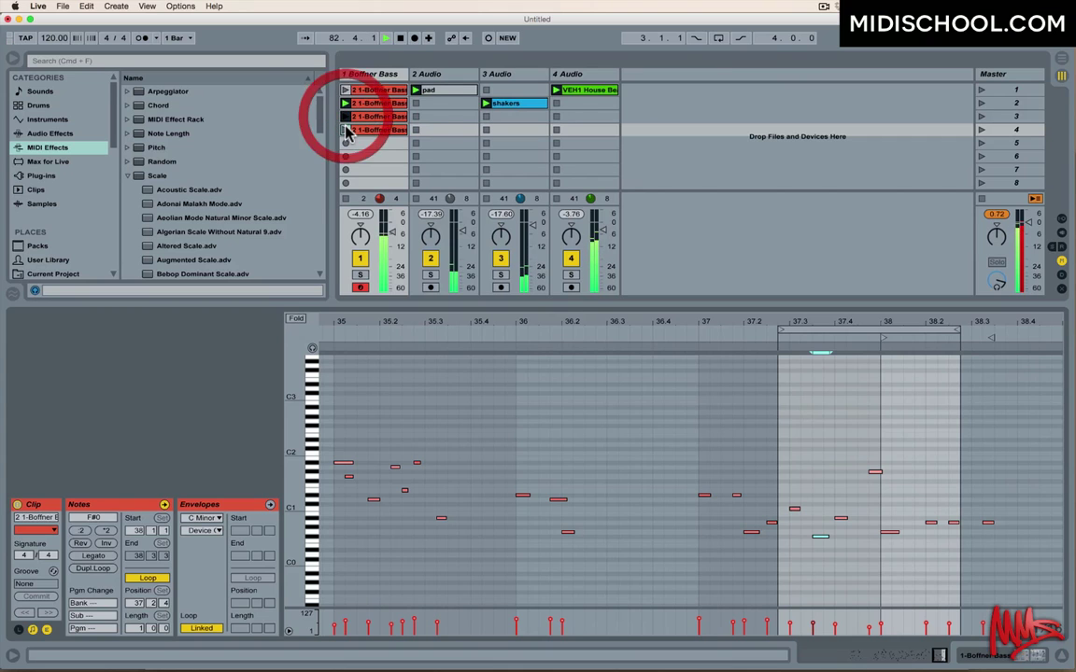
{"action": "left_click", "coordinate": [344, 103]}
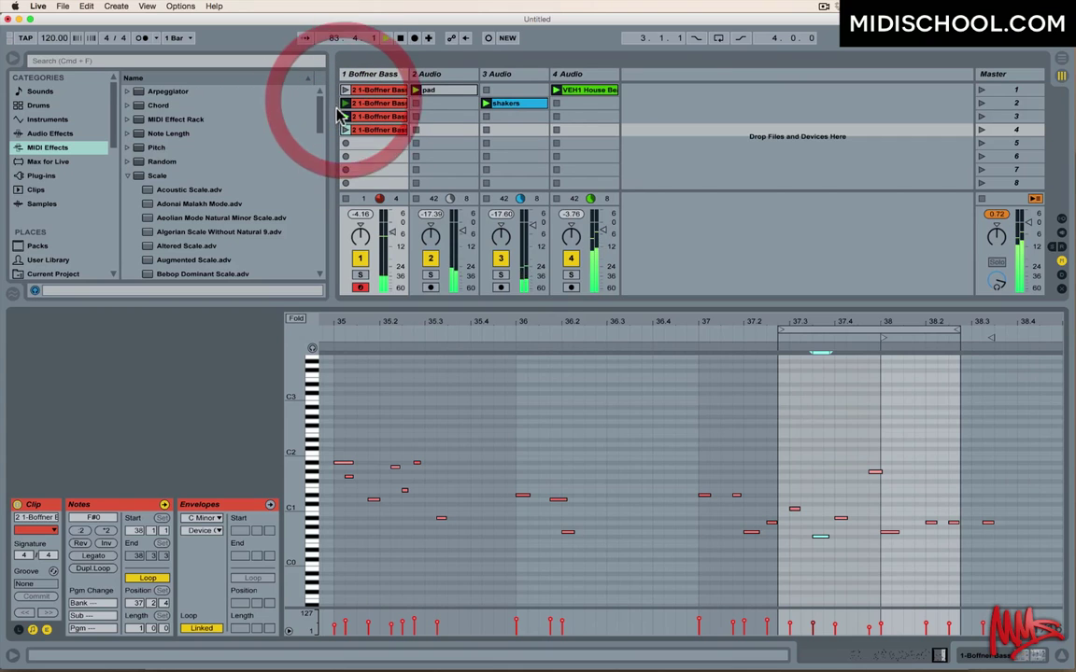
{"action": "left_click", "coordinate": [344, 130]}
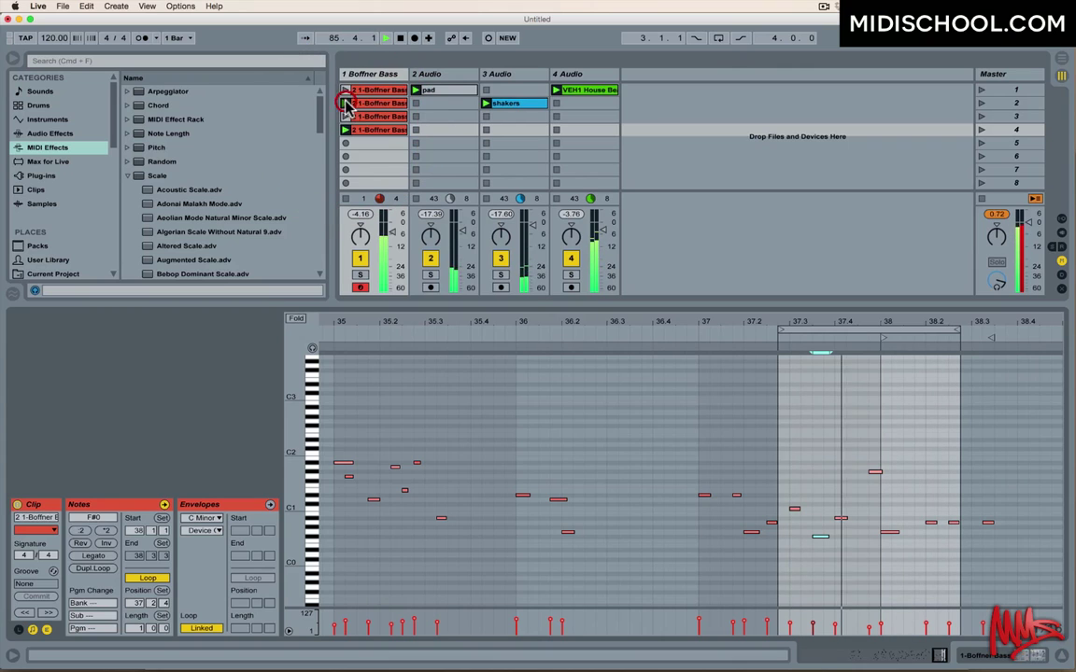
{"action": "left_click", "coordinate": [345, 104]}
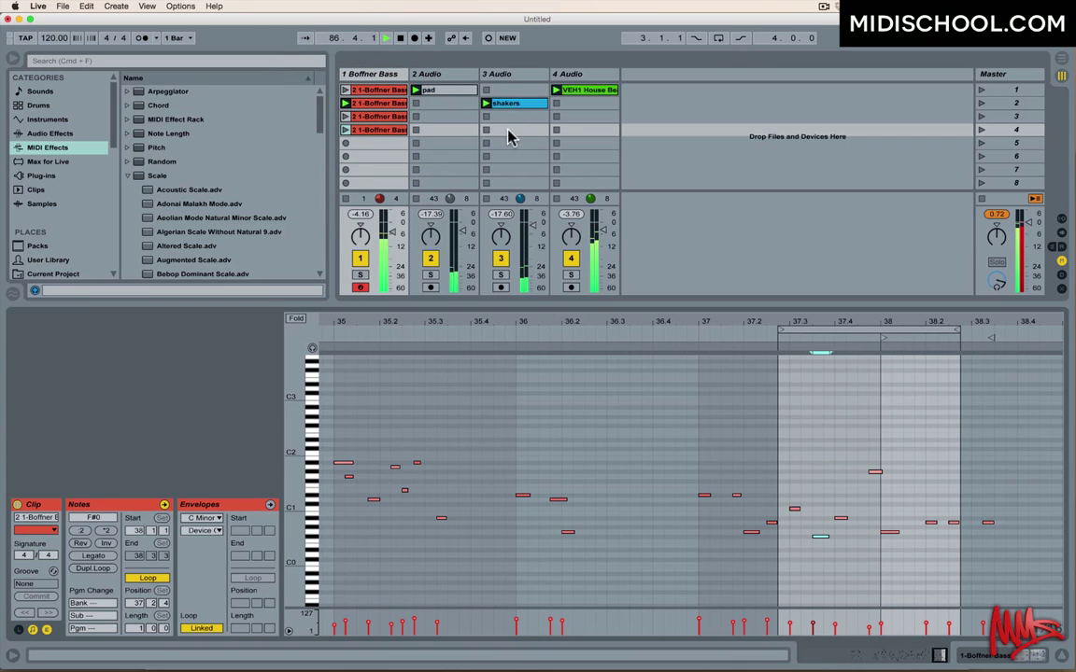
{"action": "left_click", "coordinate": [382, 75]}
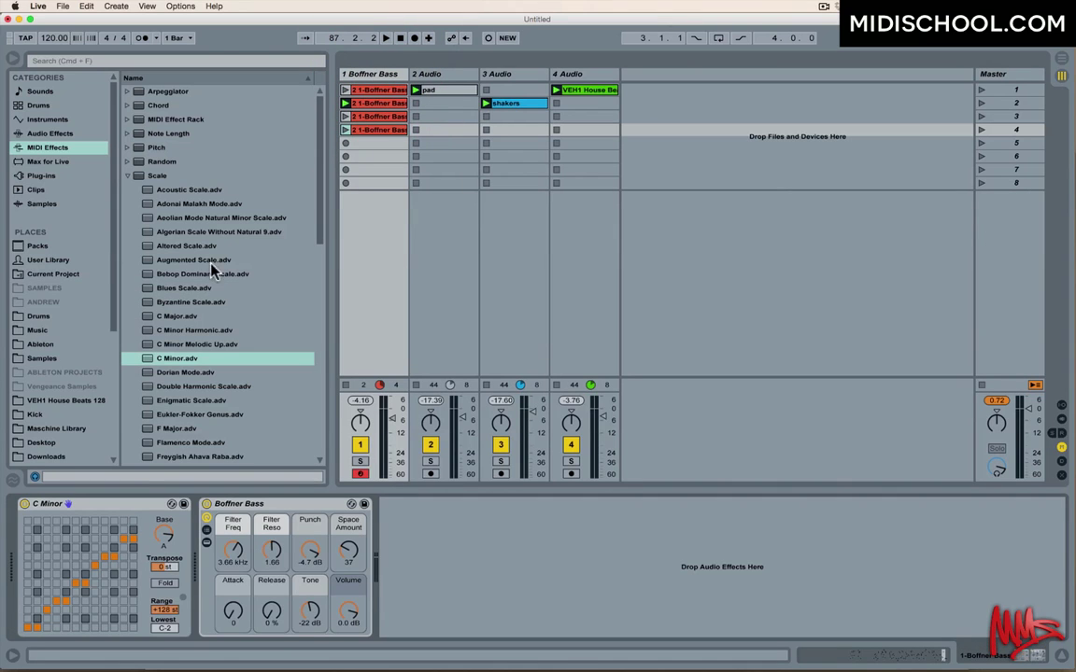
- Examine the notes in the second bass clip's one-bar loop at bar 14 and select that loop
{"action": "left_click", "coordinate": [122, 503]}
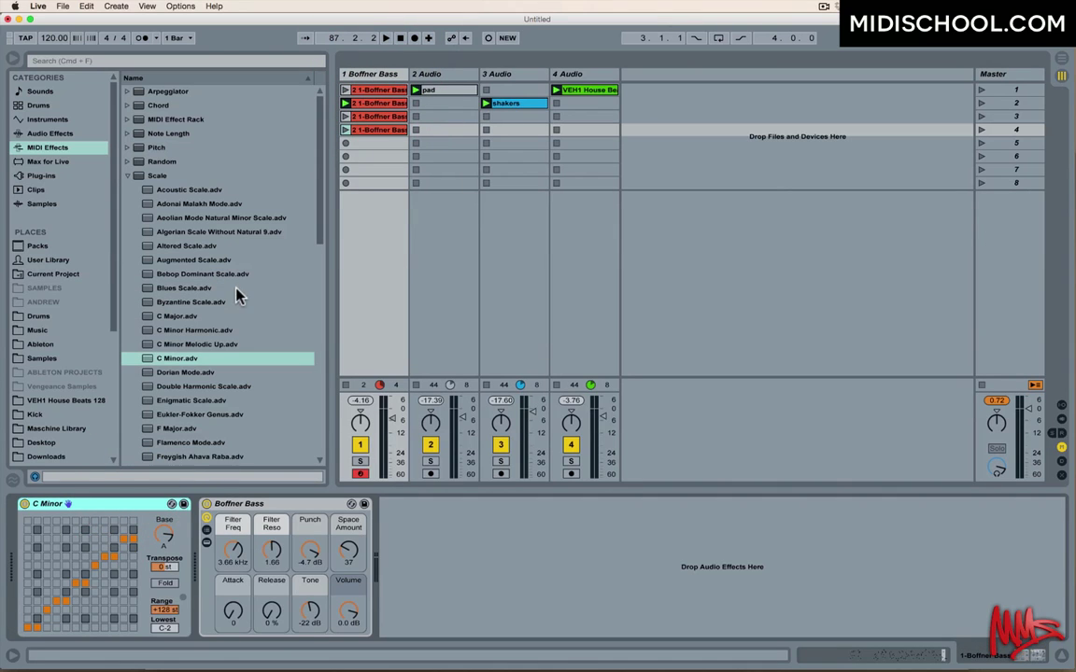
{"action": "left_click", "coordinate": [364, 104]}
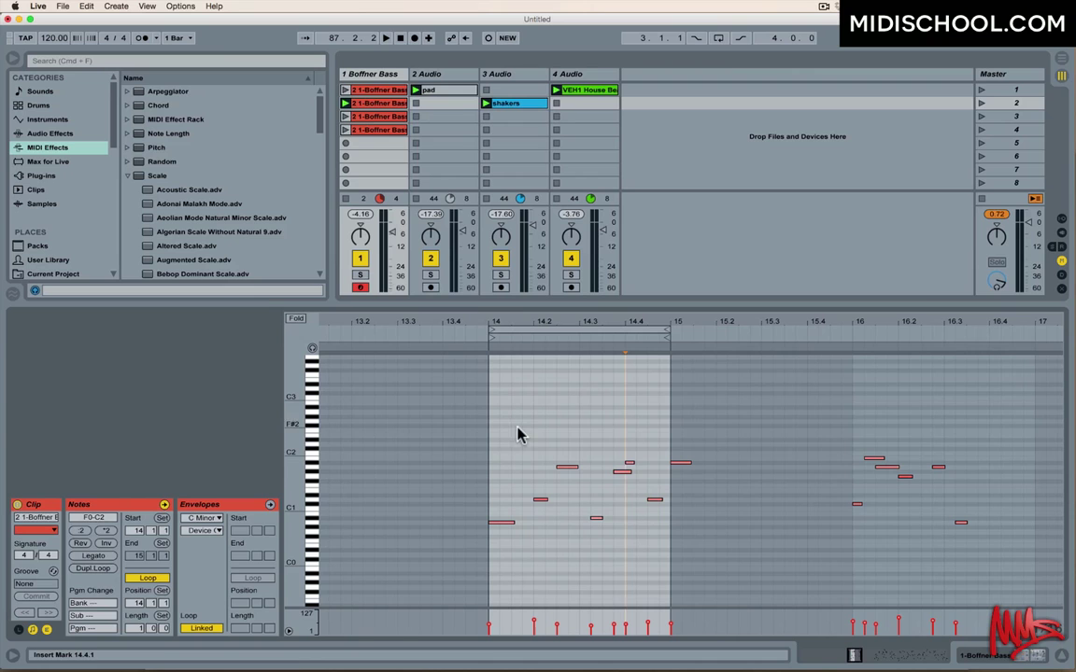
{"action": "left_click_drag", "start_coordinate": [564, 321], "coordinate": [566, 219]}
{"action": "left_click_drag", "start_coordinate": [582, 327], "coordinate": [582, 476]}
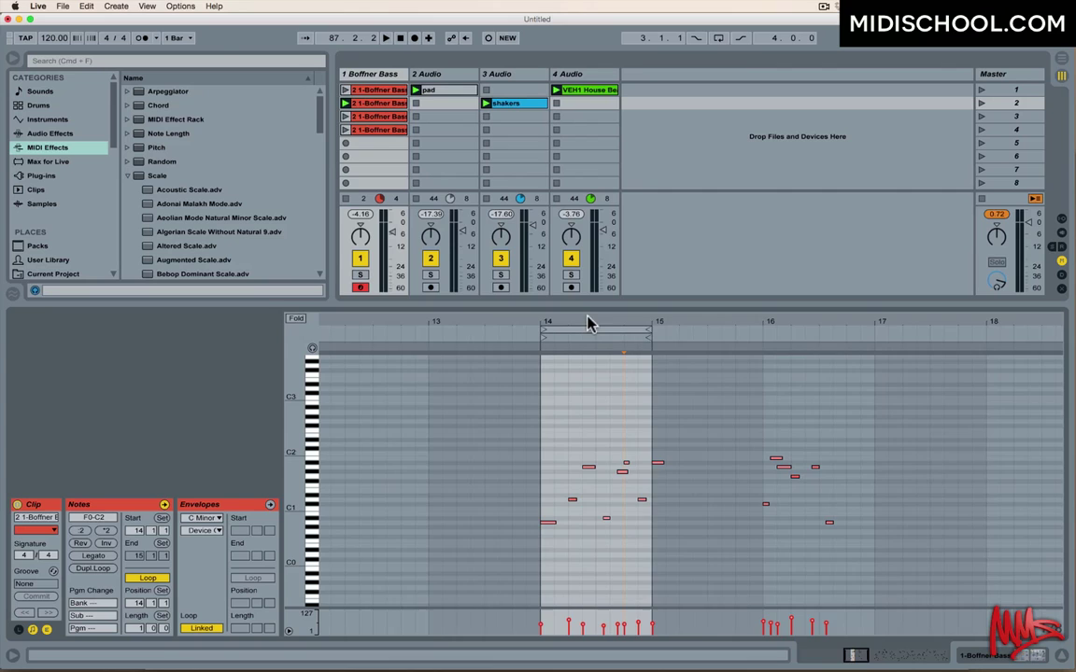
{"action": "left_click_drag", "start_coordinate": [588, 322], "coordinate": [521, 370]}
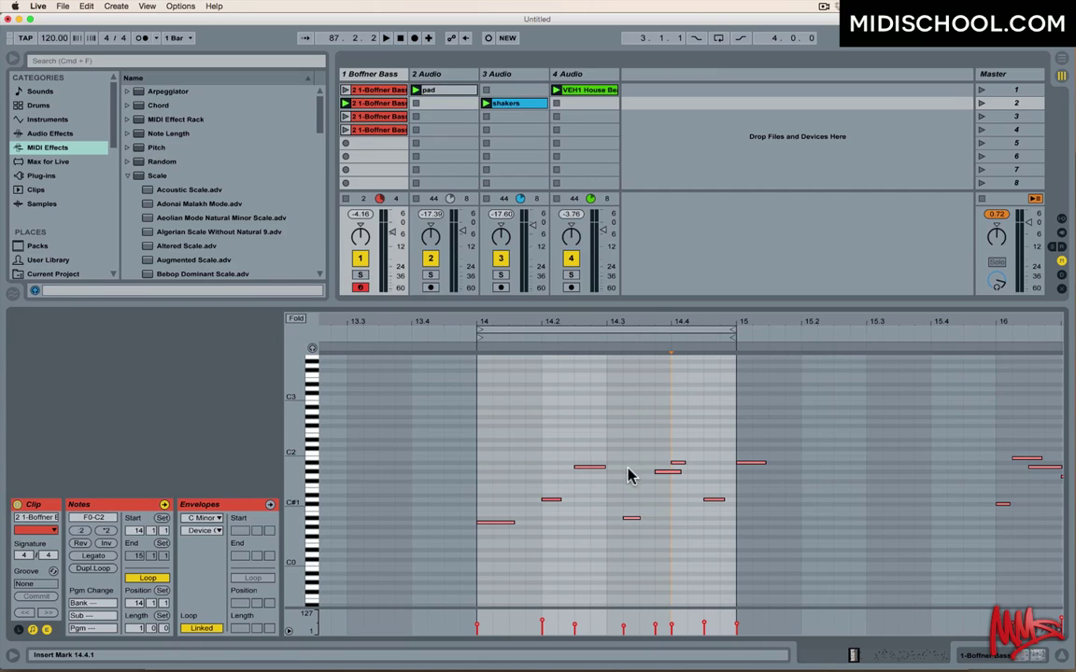
{"action": "left_click", "coordinate": [614, 331]}
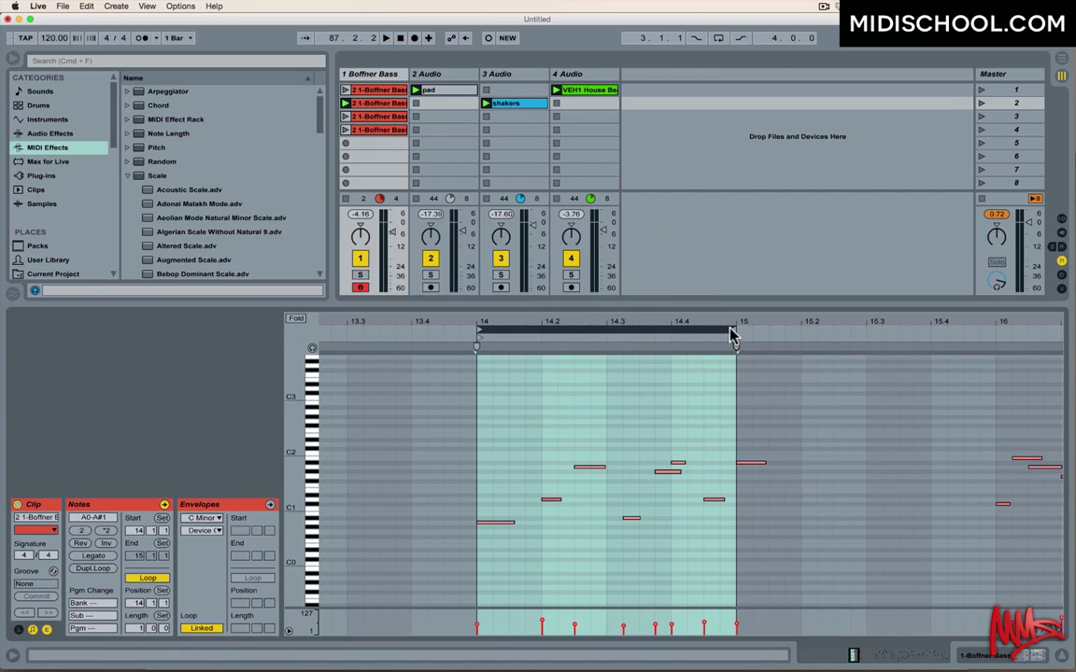
- Duplicate the second bass clip into the sixth slot of the same track and launch the copy
{"action": "left_click", "coordinate": [369, 106]}
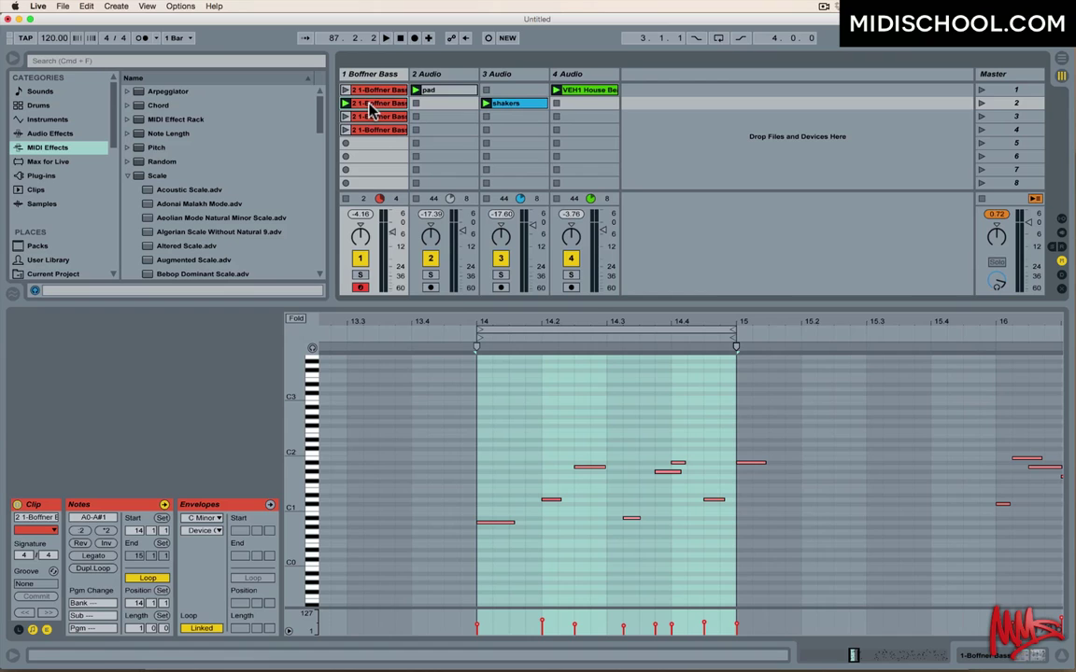
{"action": "left_click_drag", "start_coordinate": [370, 159], "coordinate": [370, 156]}
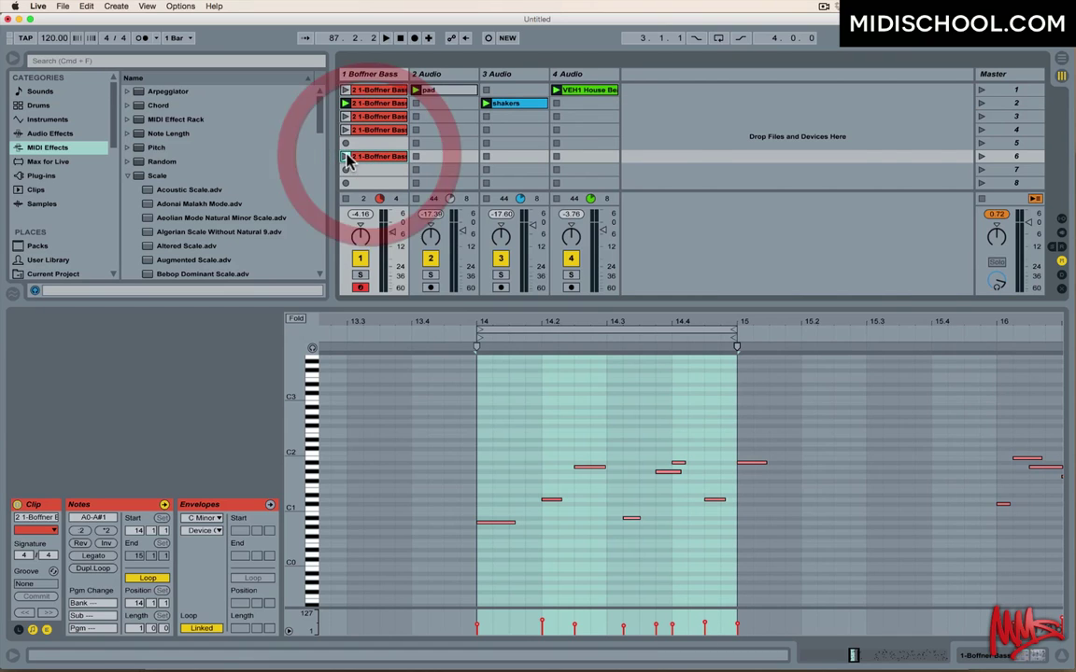
{"action": "left_click", "coordinate": [344, 155]}
- Shorten the sixth-slot clip's loop to two beats and shift it to start shortly after 14.2, auditioning the result
{"action": "left_click_drag", "start_coordinate": [734, 335], "coordinate": [602, 333]}
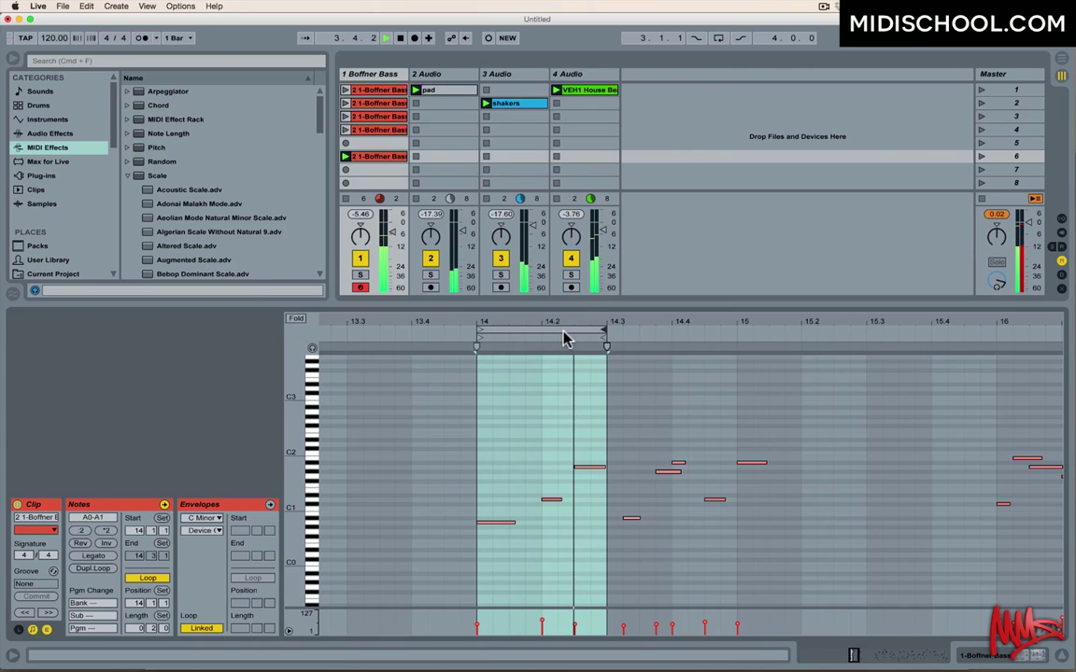
{"action": "left_click_drag", "start_coordinate": [566, 336], "coordinate": [658, 339]}
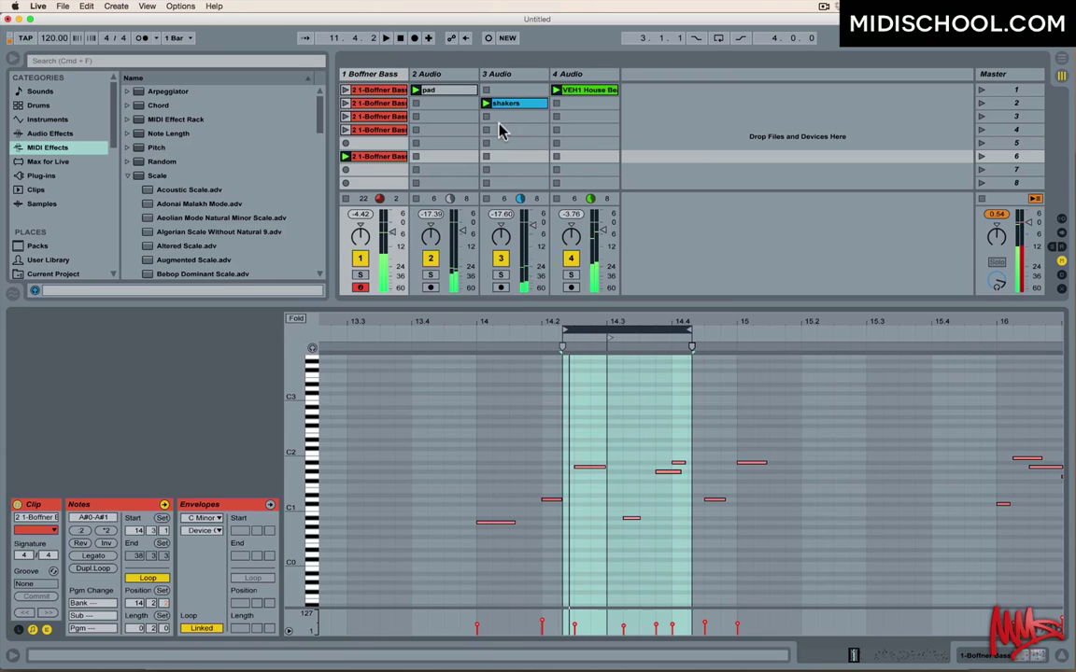
- Shrink the note editor's height and check the bass track's devices before reopening the sixth-slot clip
{"action": "left_click_drag", "start_coordinate": [507, 315], "coordinate": [492, 503]}
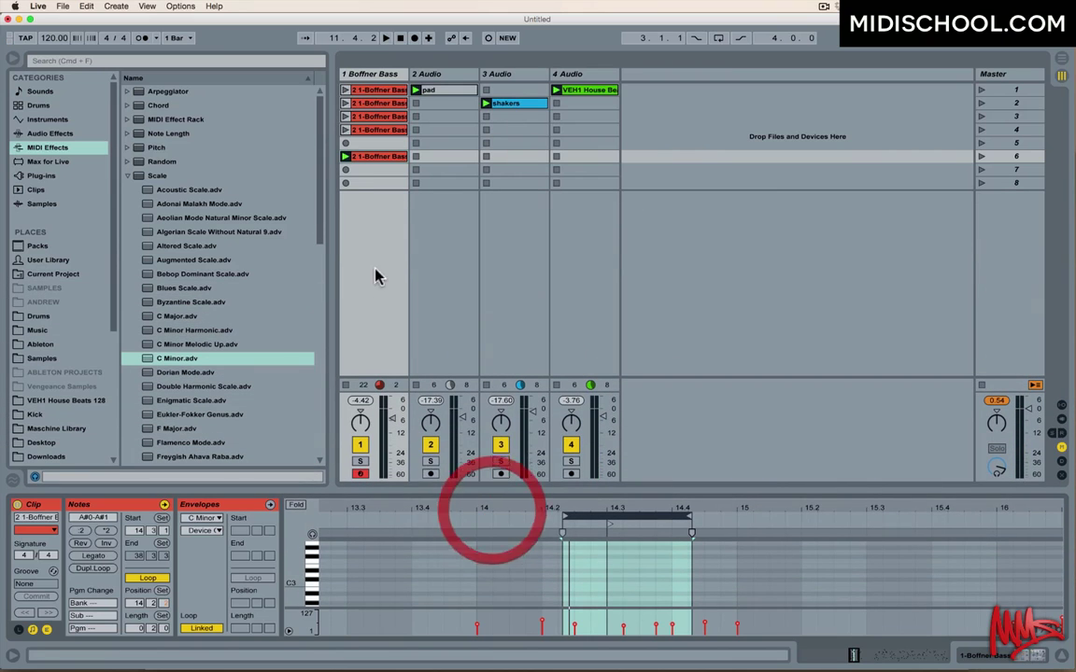
{"action": "left_click", "coordinate": [378, 74]}
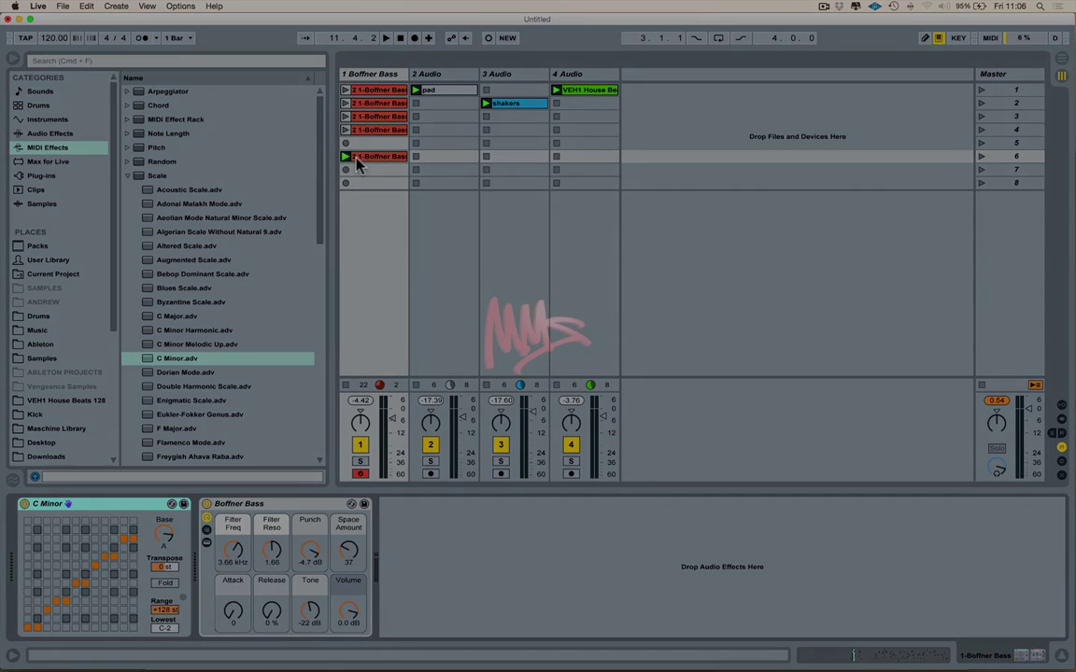
{"action": "left_click", "coordinate": [357, 157]}
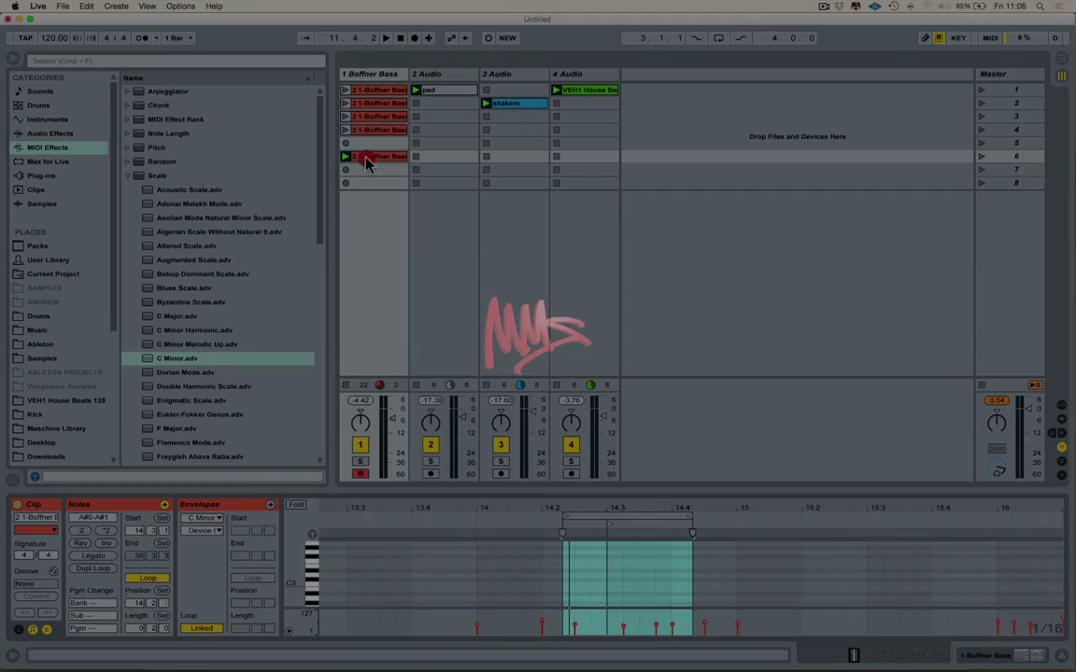